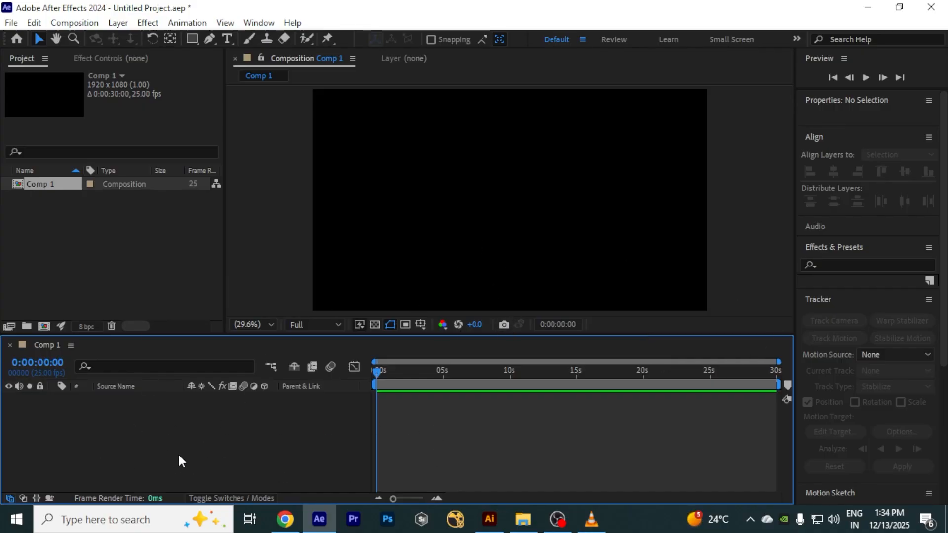
Step: Start a new solid layer sized 300 × 300 px and name it Solid_1
right_click(185, 432)
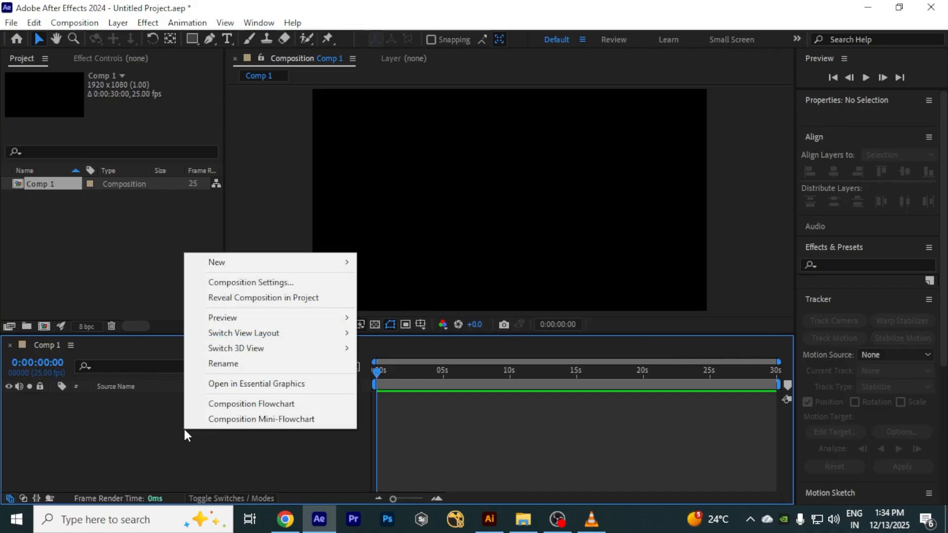
mouse_move(229, 262)
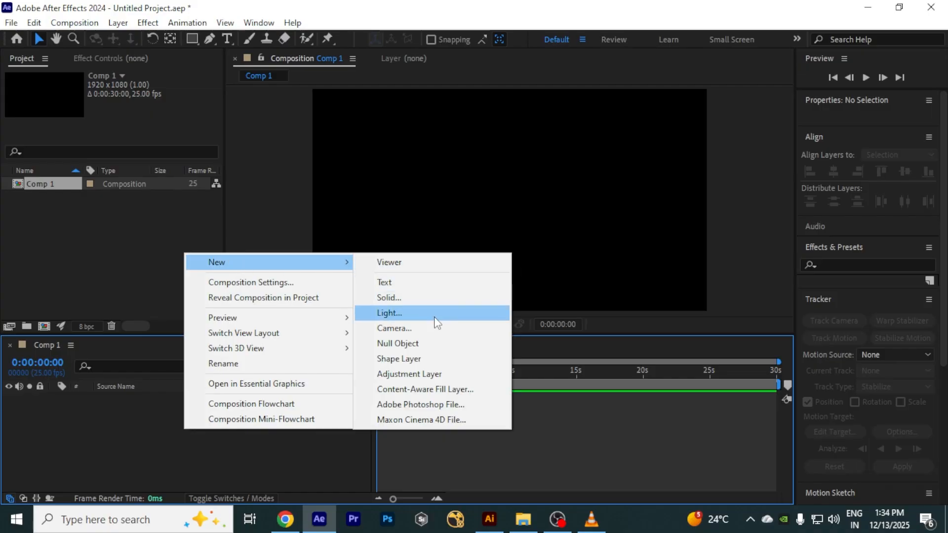
click(426, 298)
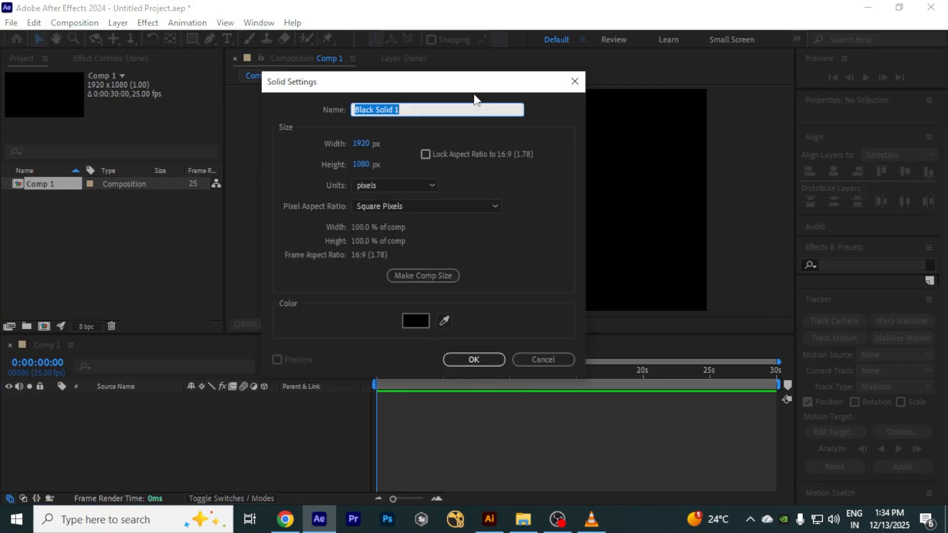
drag(473, 87, 380, 91)
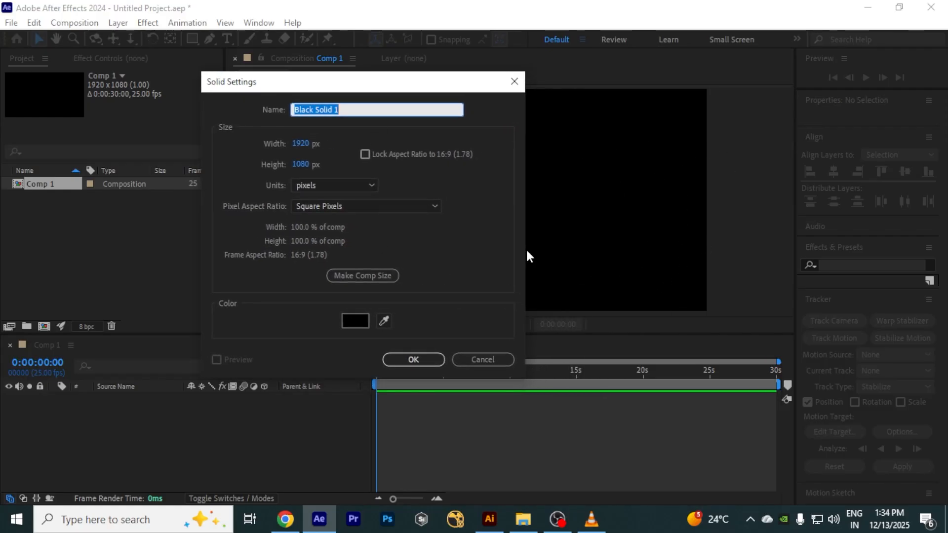
click(302, 144)
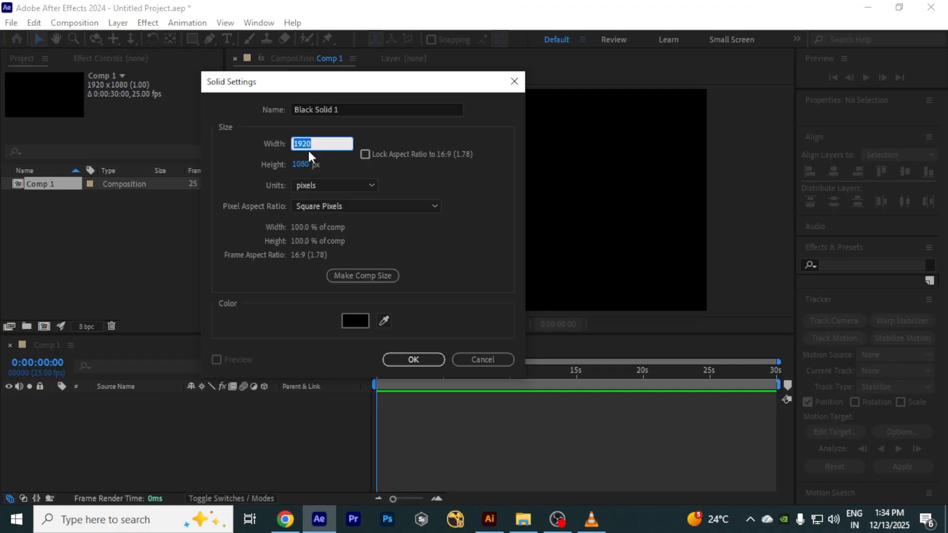
text(300)
key(Tab)
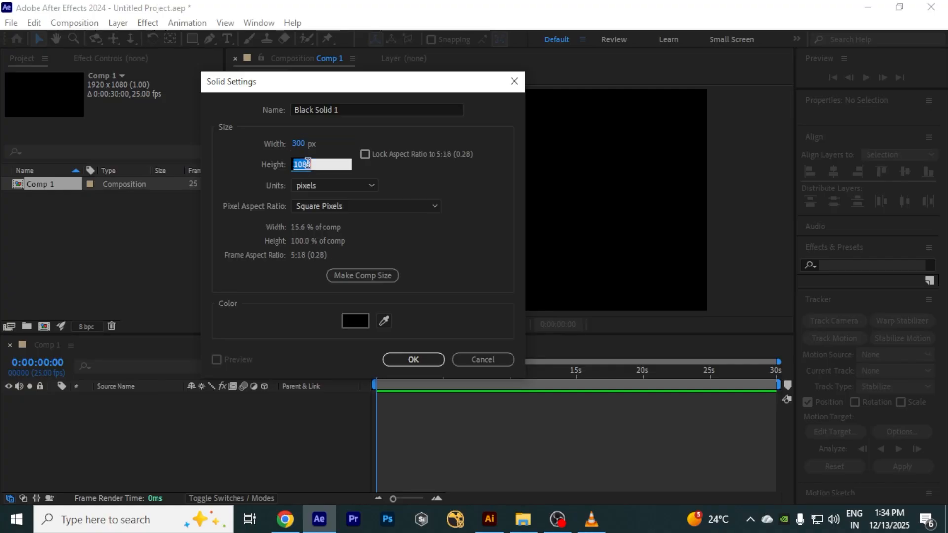
text(300)
click(358, 110)
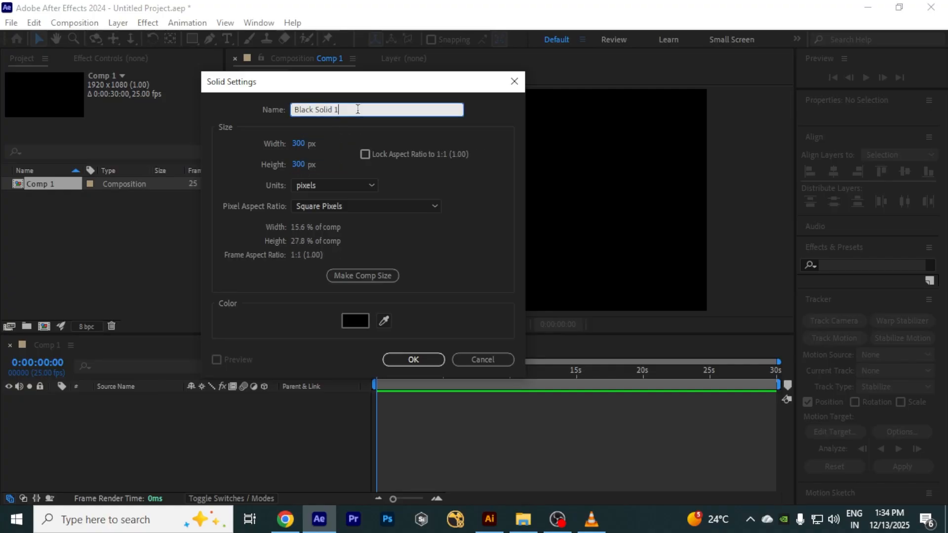
text(Sol)
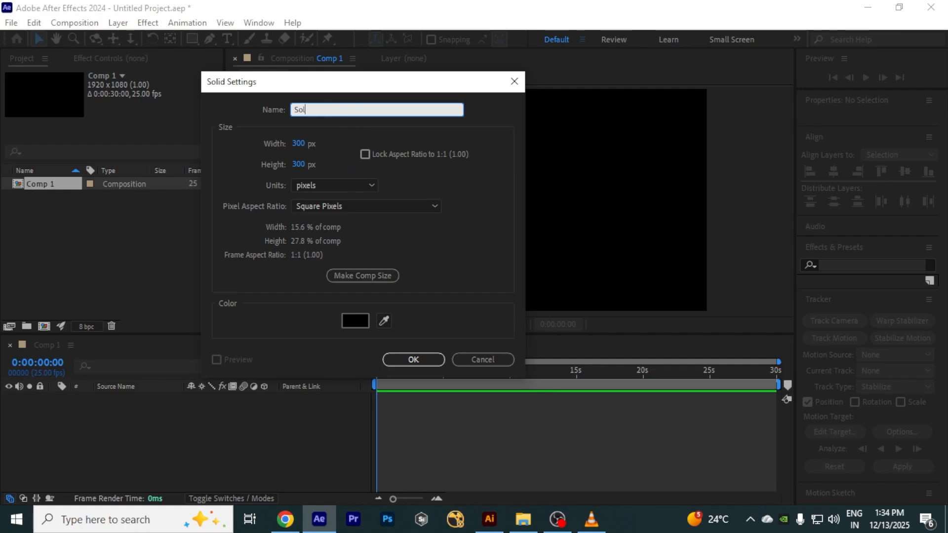
text(id_1)
Step: Set the solid's colour to red and create the layer
click(355, 322)
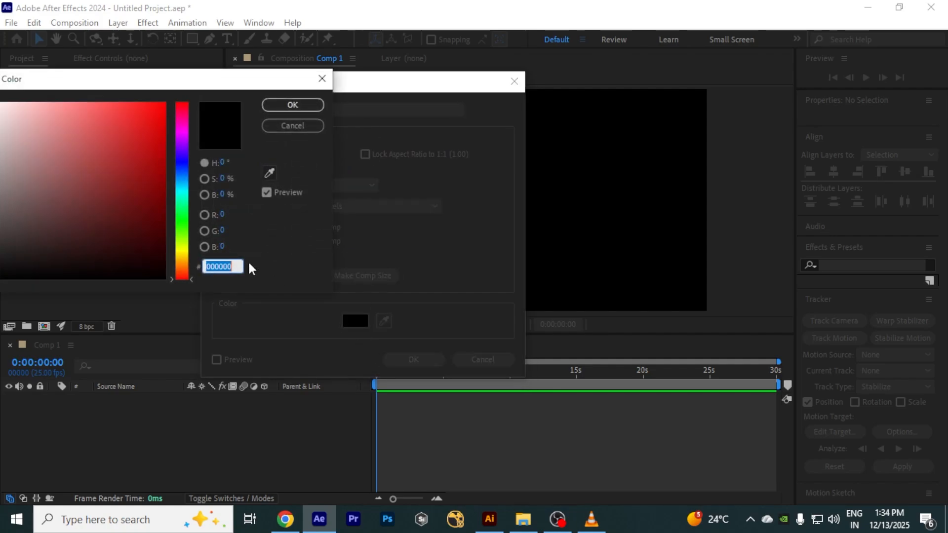
click(147, 146)
click(293, 104)
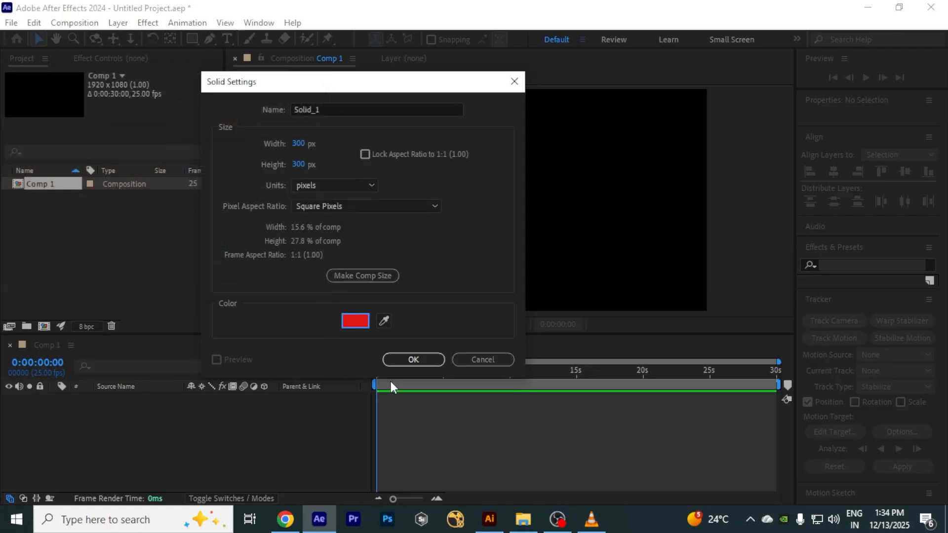
click(415, 361)
click(143, 465)
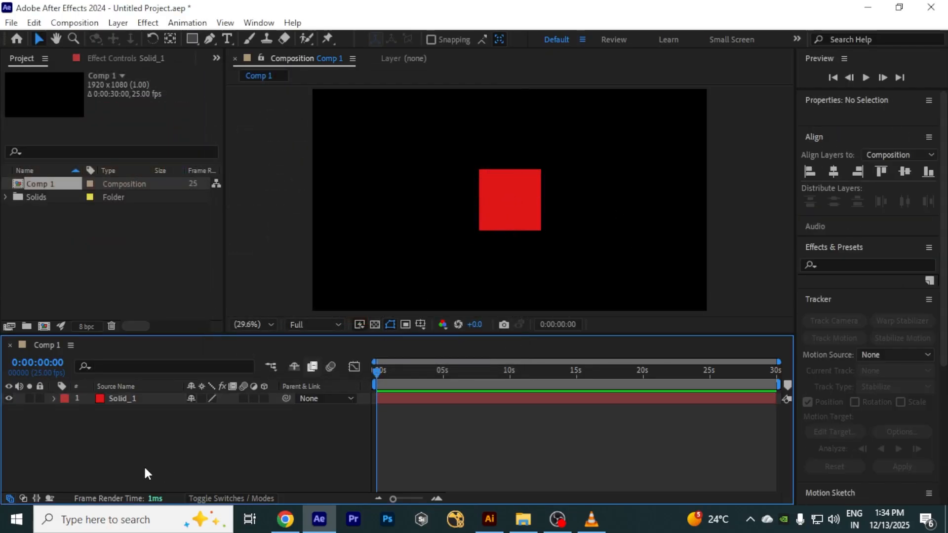
click(149, 399)
click(165, 478)
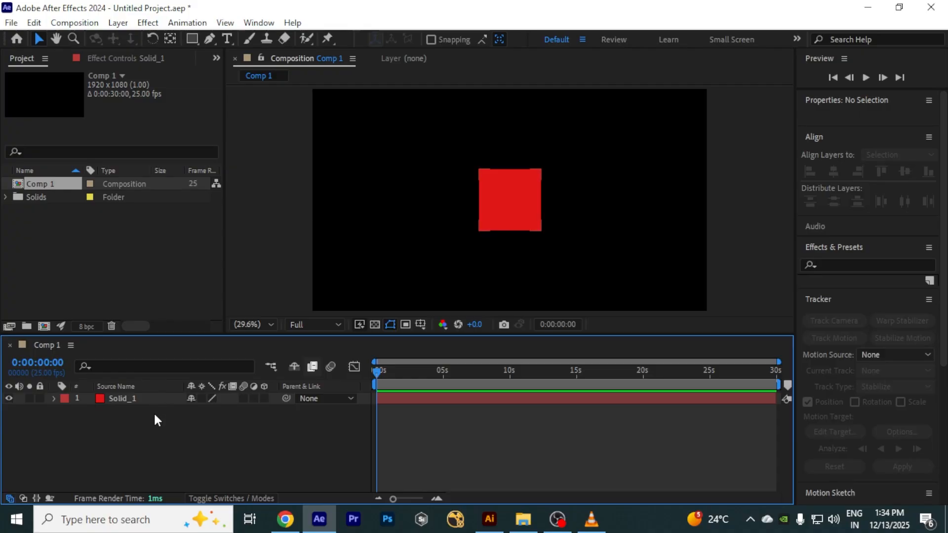
Step: Start a second solid layer named Solid_2, sized 150 × 150 px
right_click(158, 434)
mouse_move(198, 267)
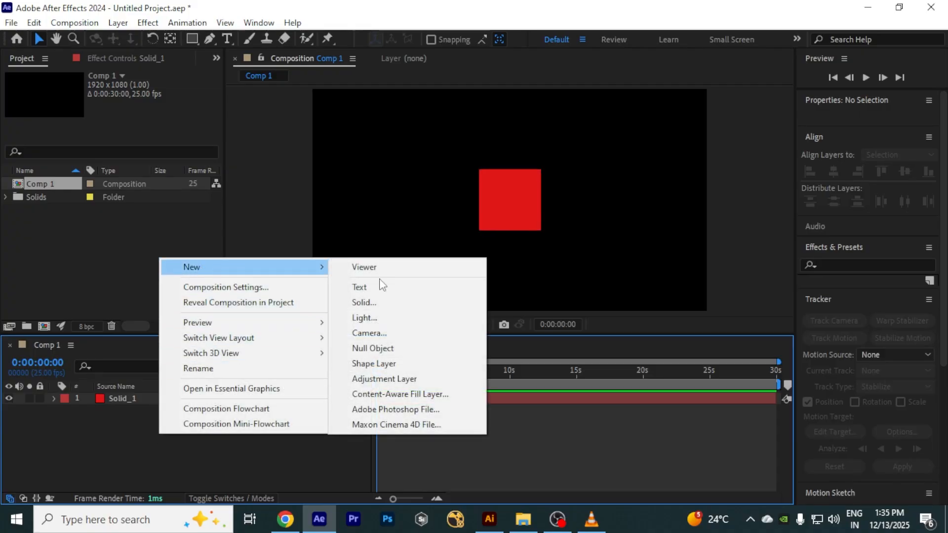
click(383, 302)
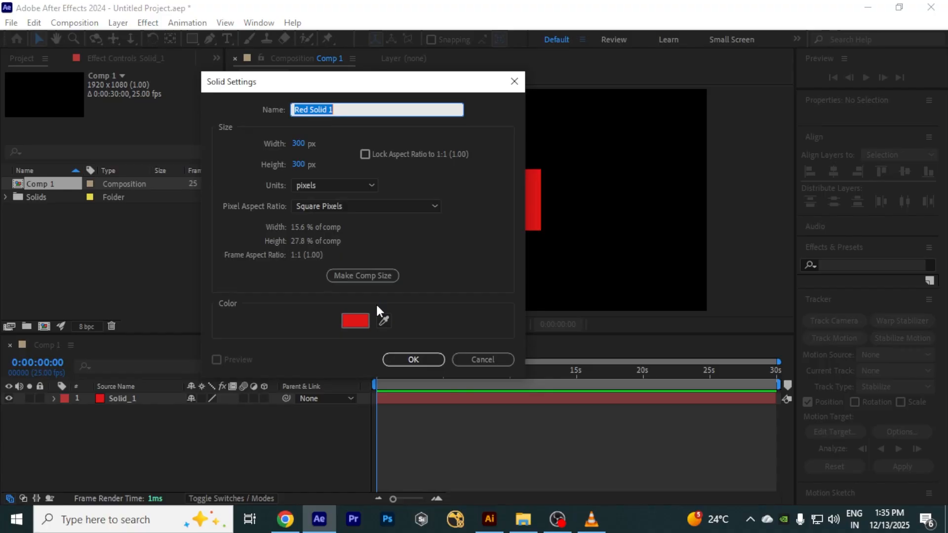
text(Solid)
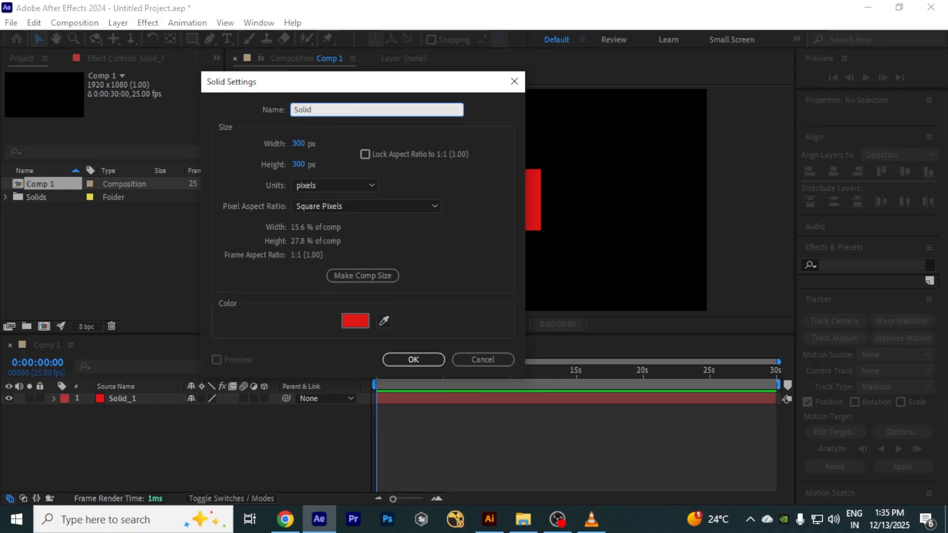
text(_2)
click(298, 143)
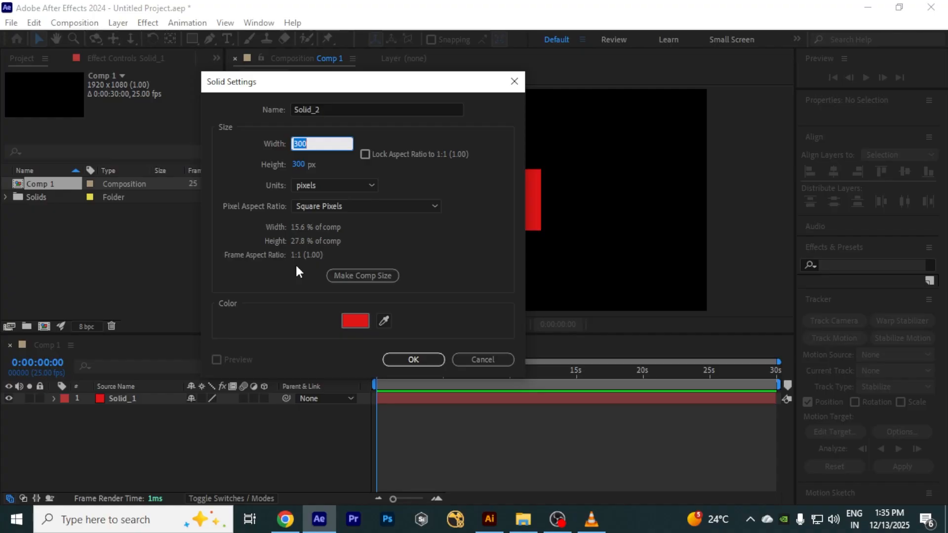
text(150)
click(298, 163)
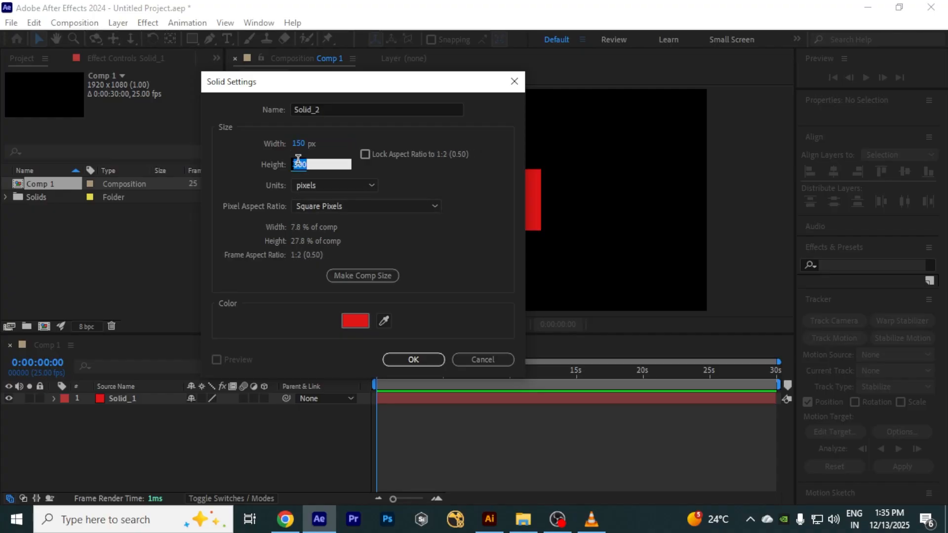
text(150)
Step: Set Solid_2's colour to bright green and add it to the composition
click(348, 321)
click(182, 219)
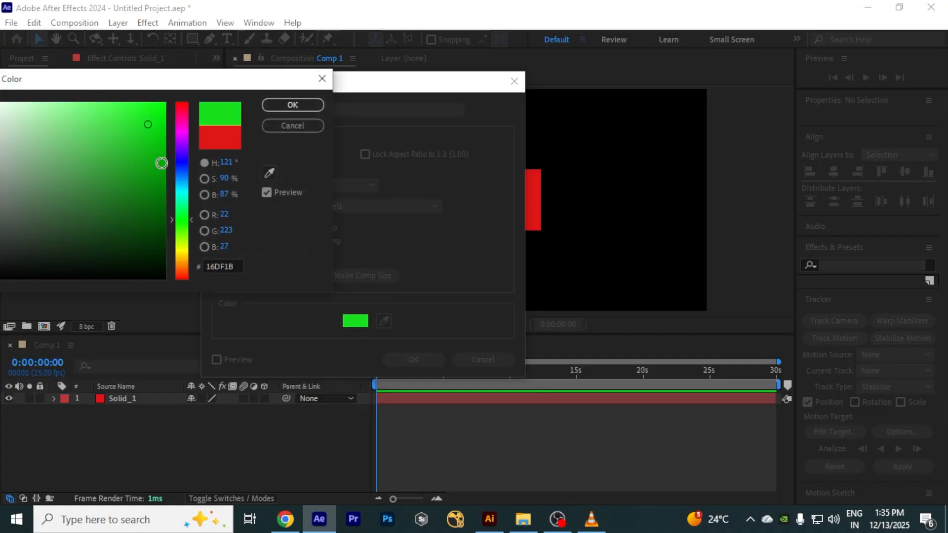
drag(147, 120, 152, 110)
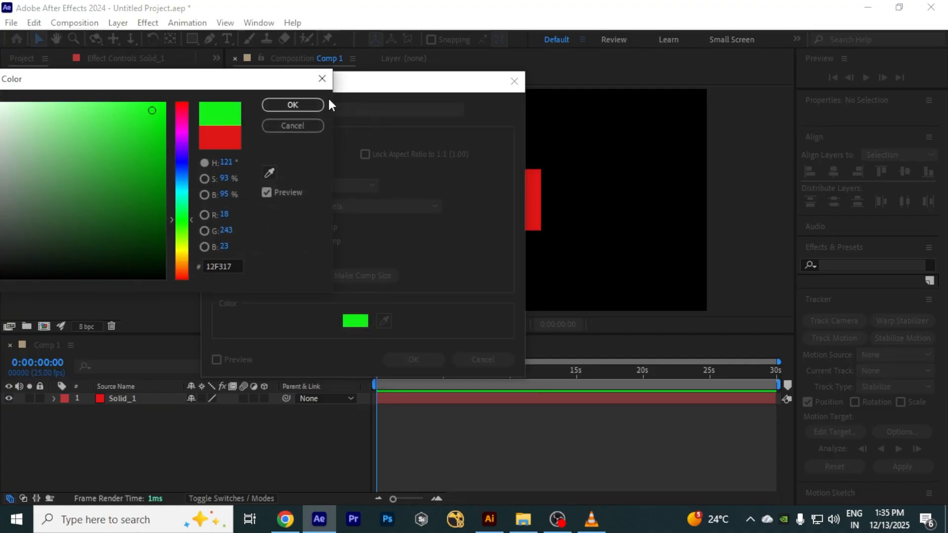
click(302, 105)
click(408, 360)
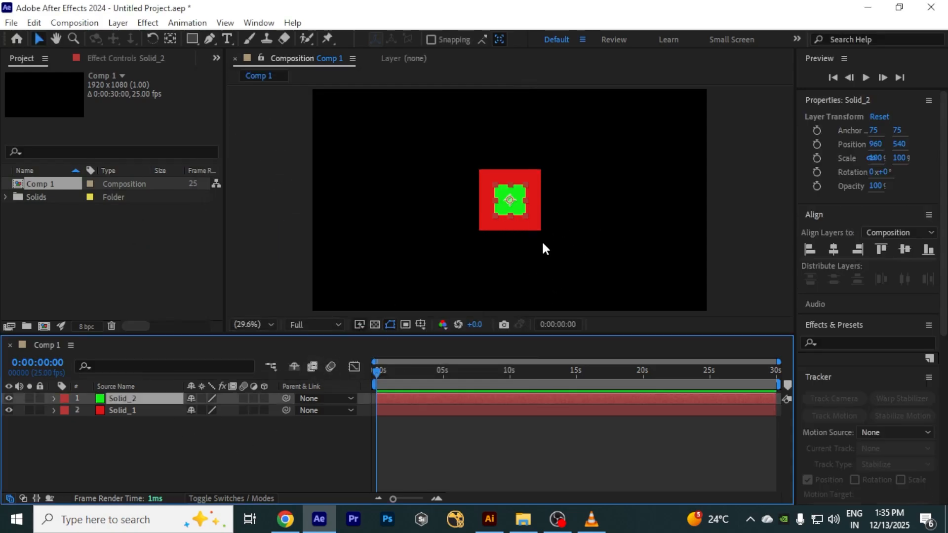
Step: Move the green solid to the right of the red square, to about position 1324, 547
drag(518, 208, 593, 212)
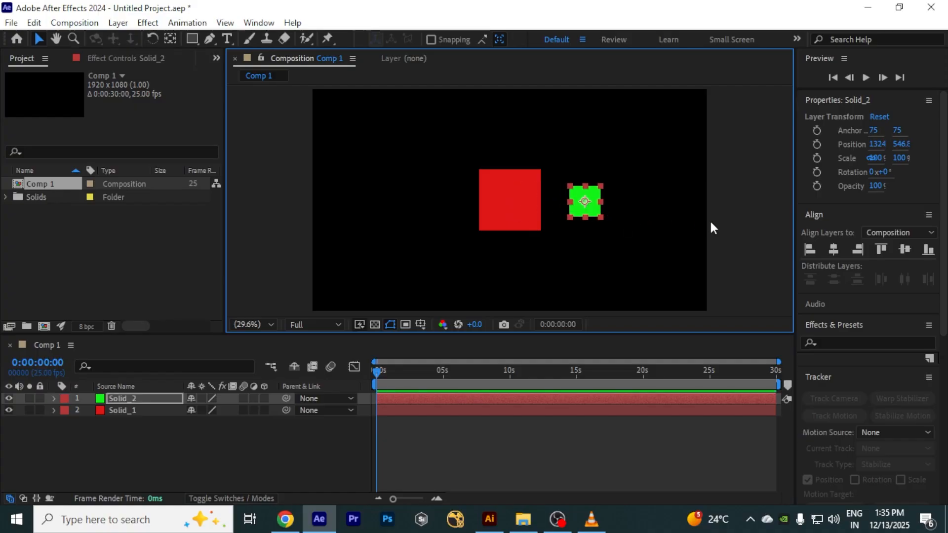
click(736, 216)
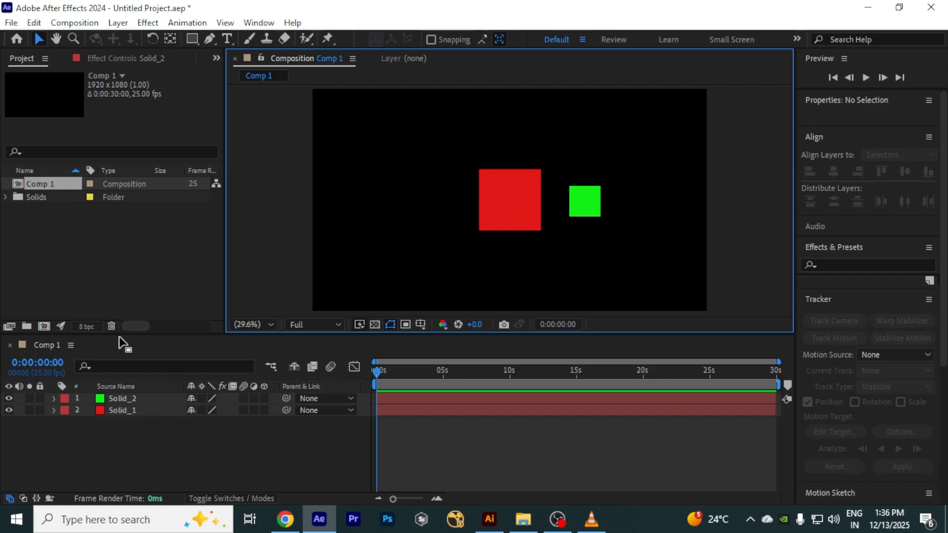
Step: Hide Solid_1 and show it again
click(9, 410)
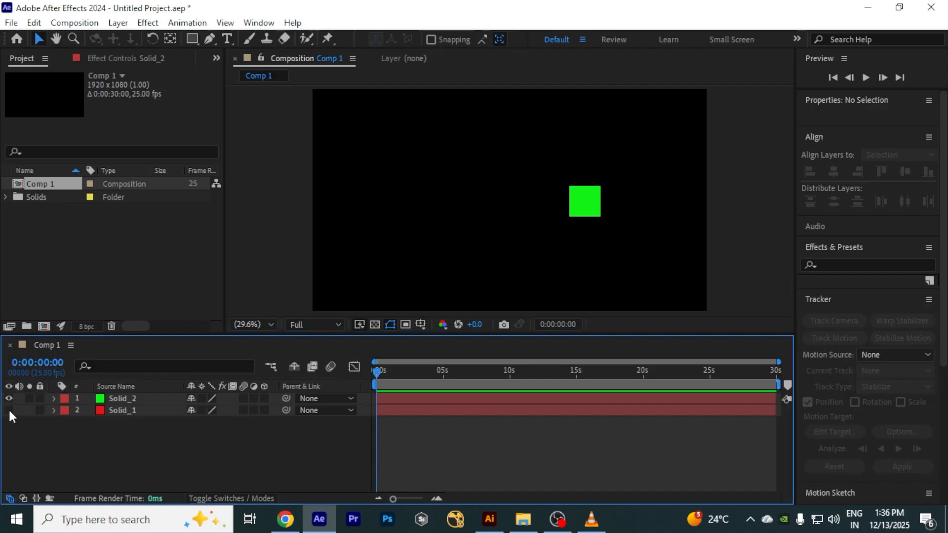
click(9, 410)
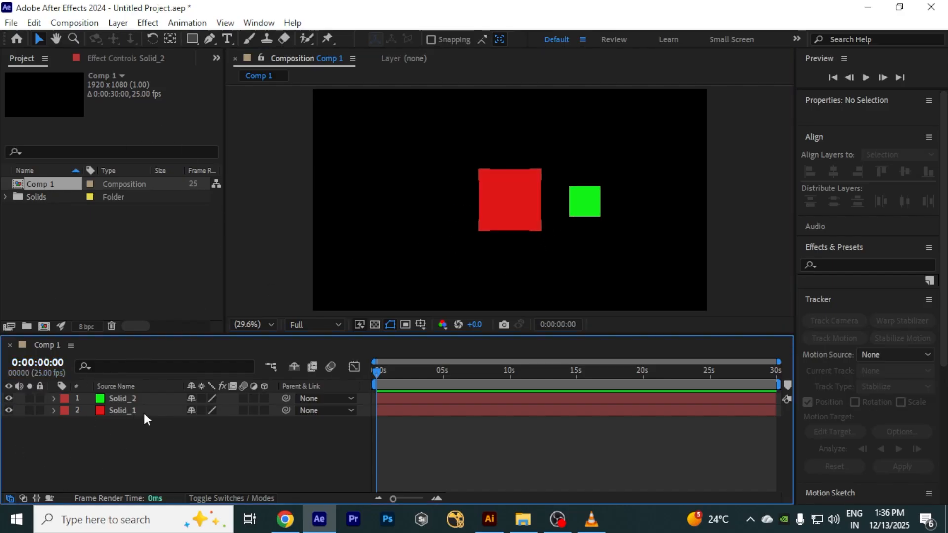
Step: Keyframe Solid_1's rotation at the start and set it to 1 revolution at 0:00:10:01
click(133, 411)
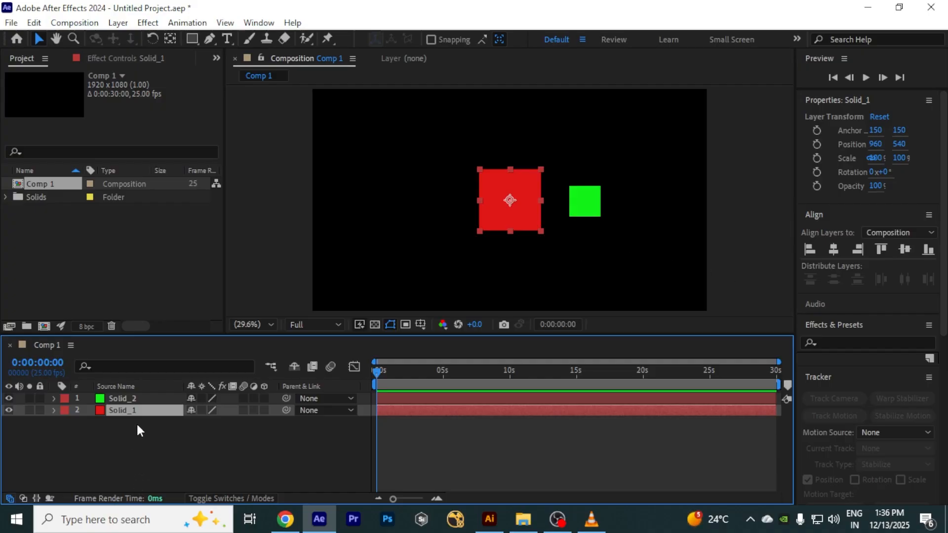
key(r)
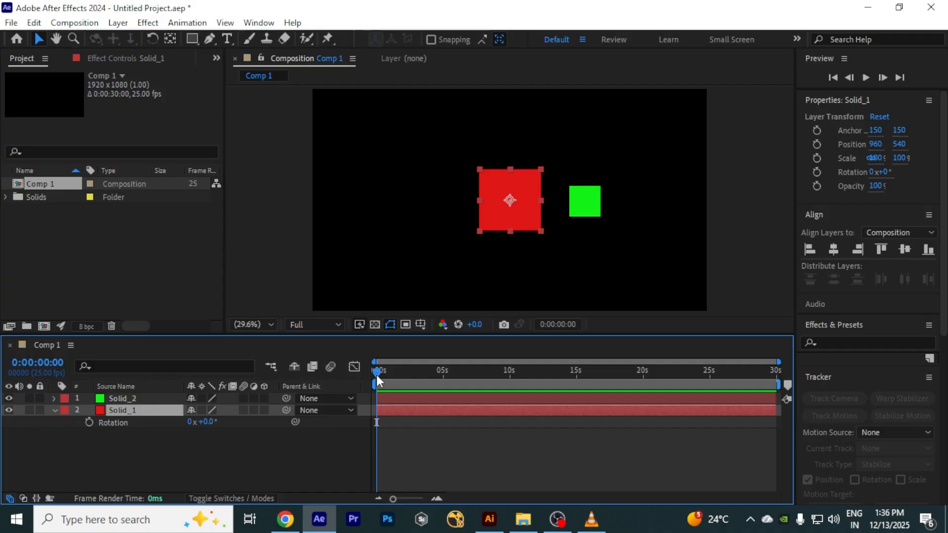
mouse_move(376, 374)
mouse_down()
mouse_move(393, 375)
mouse_move(376, 375)
mouse_up()
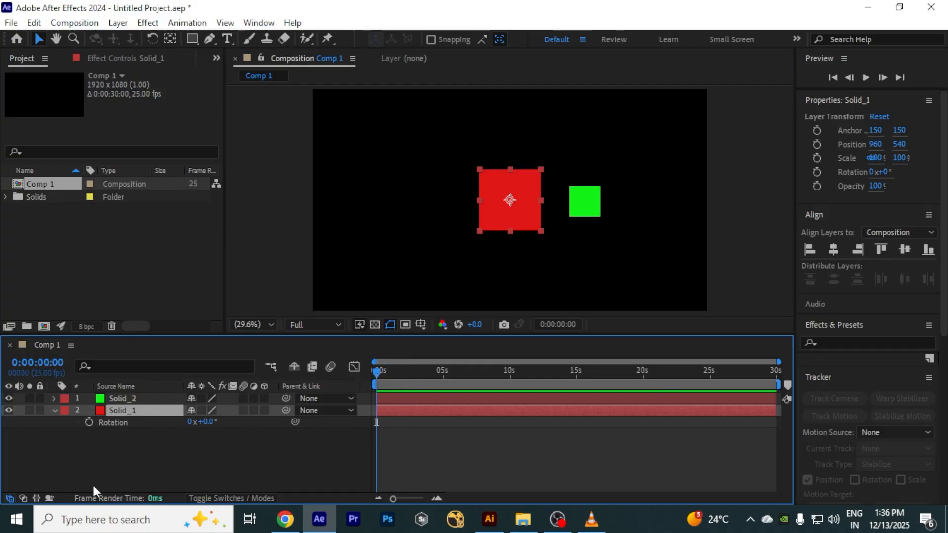
click(89, 422)
drag(376, 371, 511, 390)
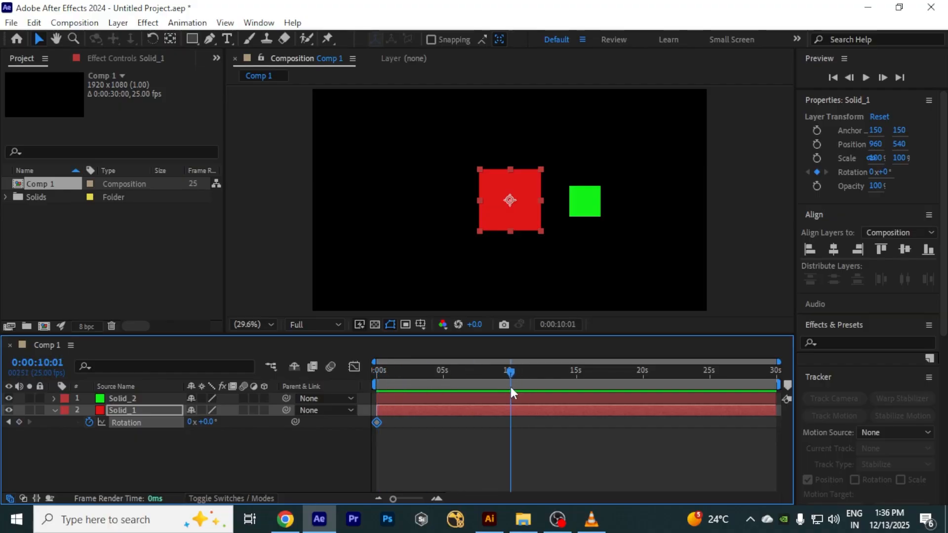
click(192, 423)
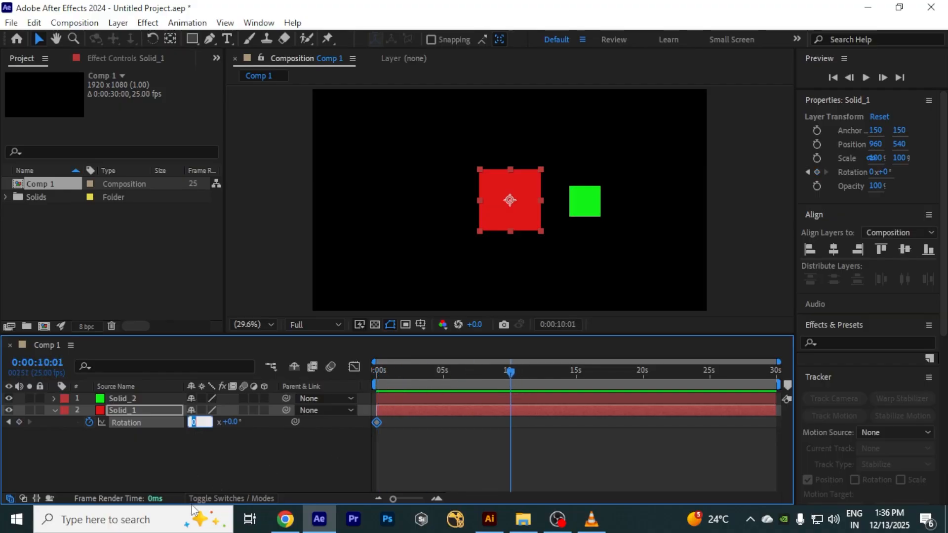
text(1)
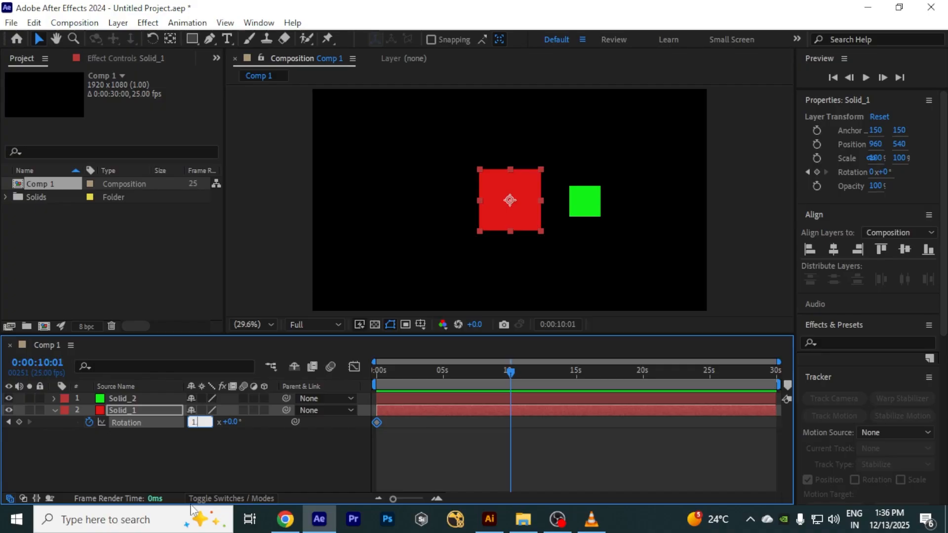
click(295, 478)
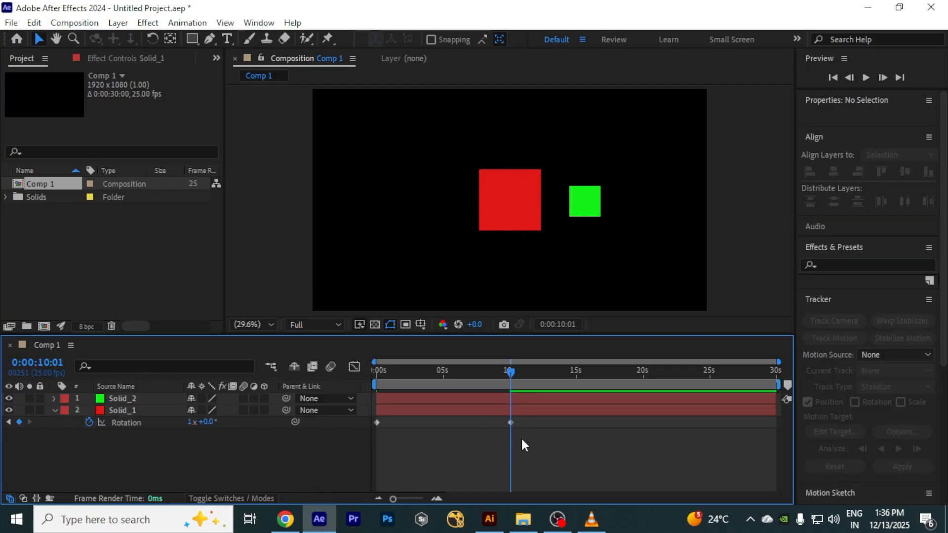
Step: Preview the rotation animation from the beginning of the composition
drag(511, 372, 351, 375)
key(space)
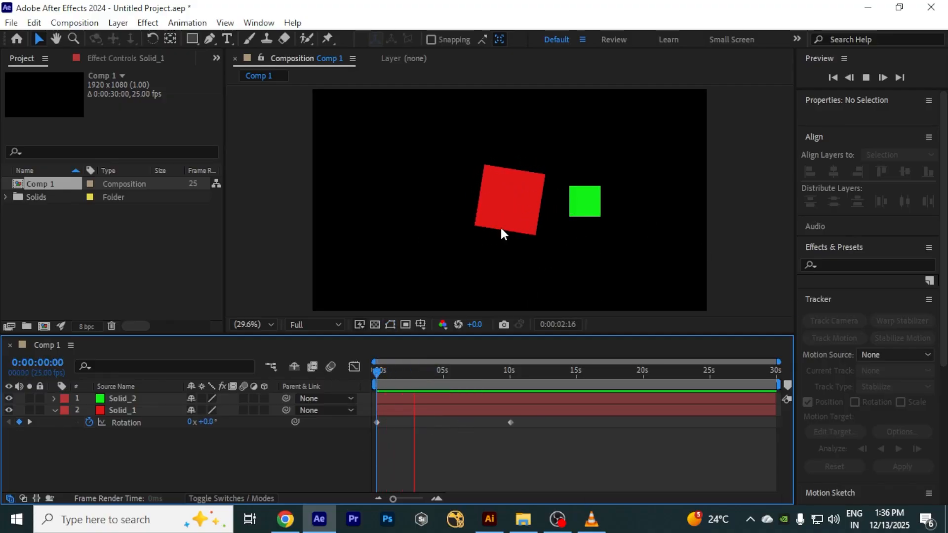
key(space)
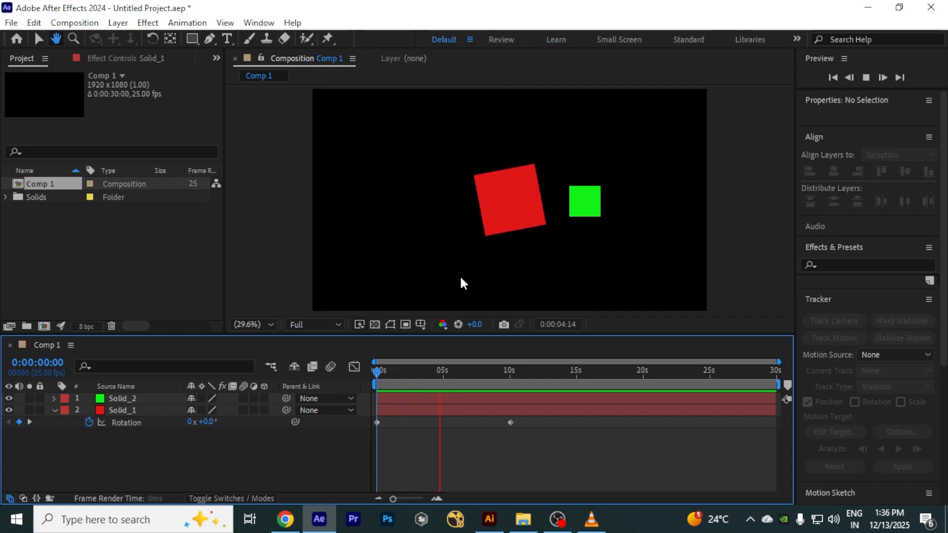
Step: Change the rotation keyframe at 0:00:10:01 to 2 revolutions
drag(441, 371, 501, 377)
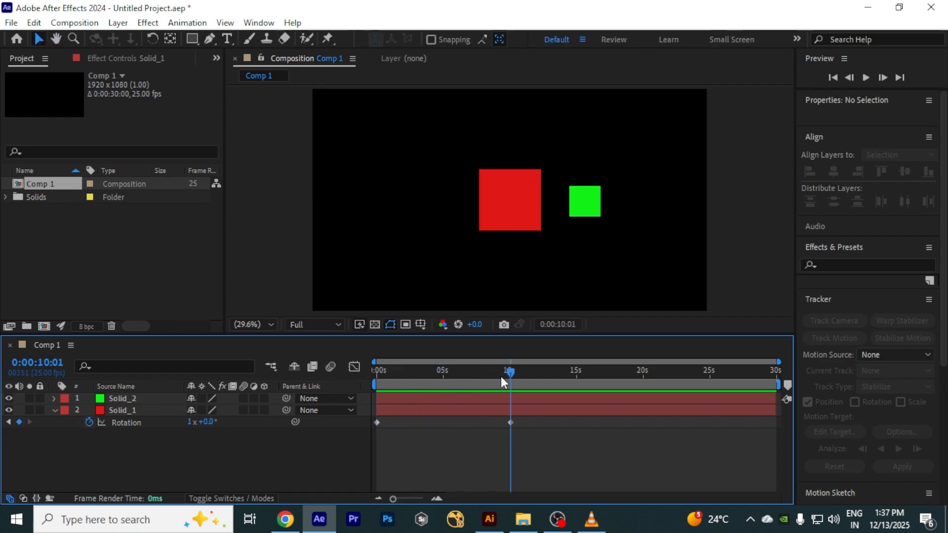
click(191, 422)
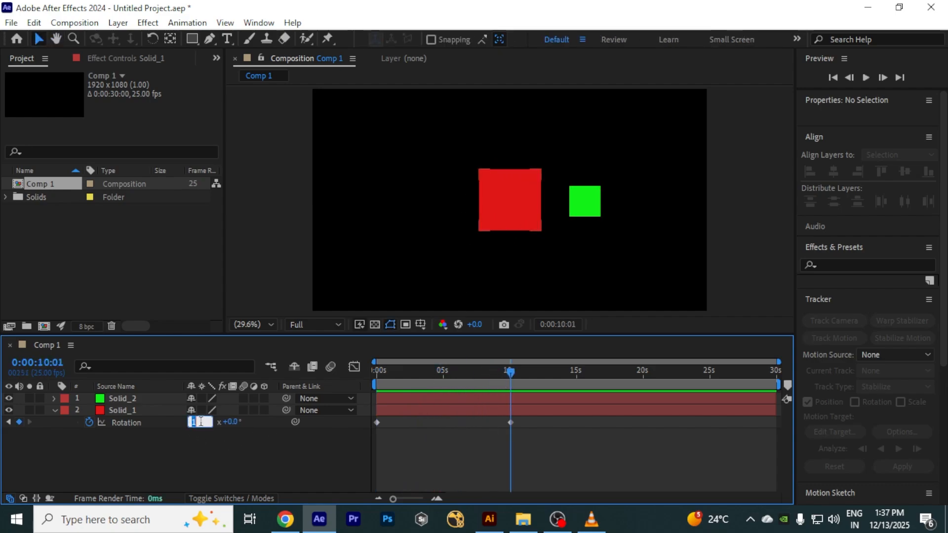
text(2)
key(Return)
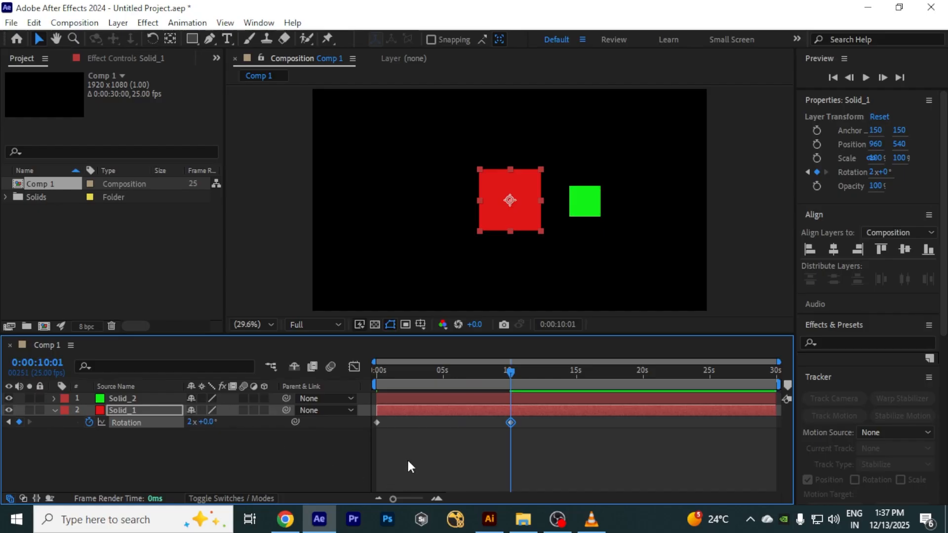
Step: Preview the two-revolution rotation animation from the beginning of the composition
click(408, 462)
drag(499, 378, 303, 387)
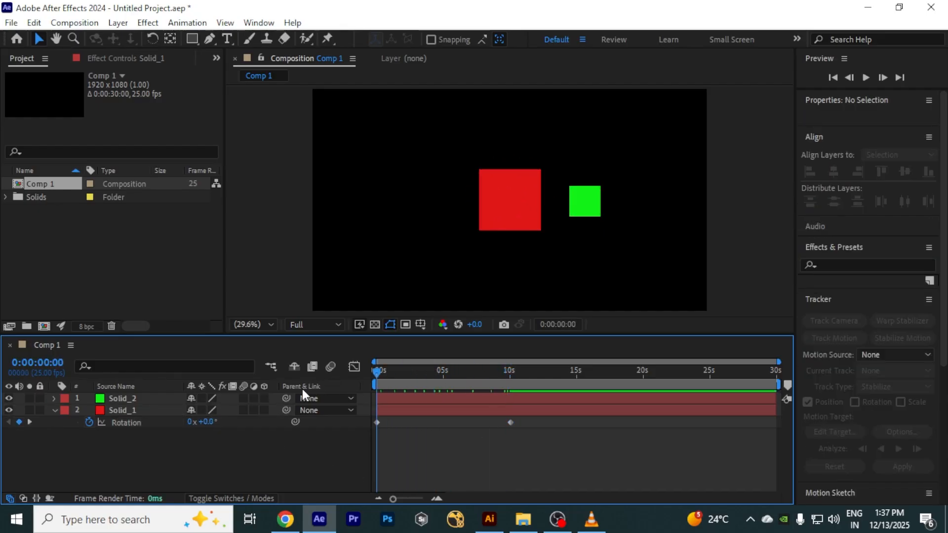
key(space)
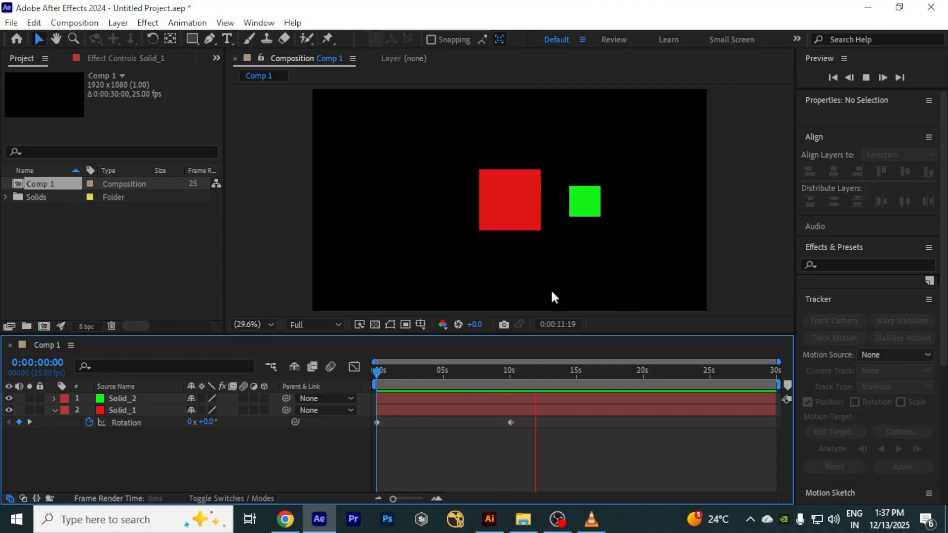
click(545, 374)
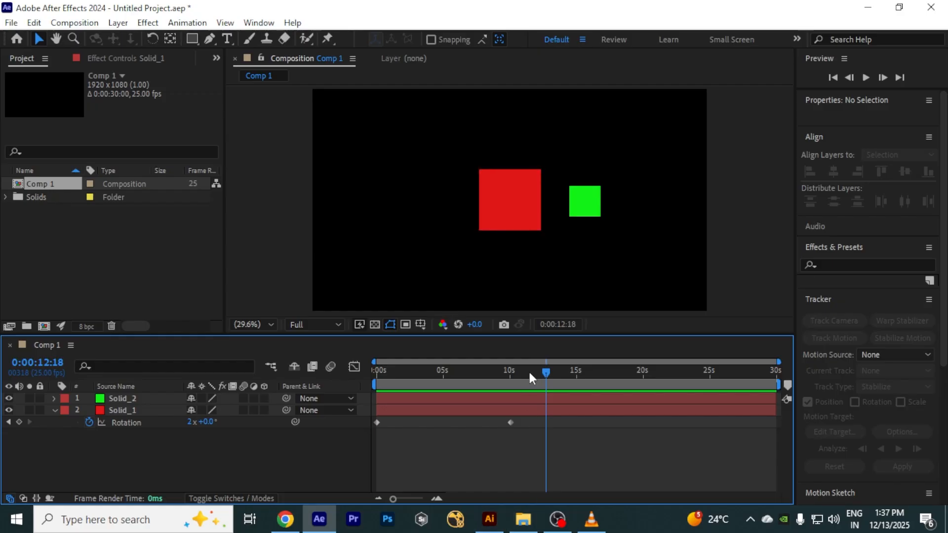
key(Home)
drag(496, 419, 377, 410)
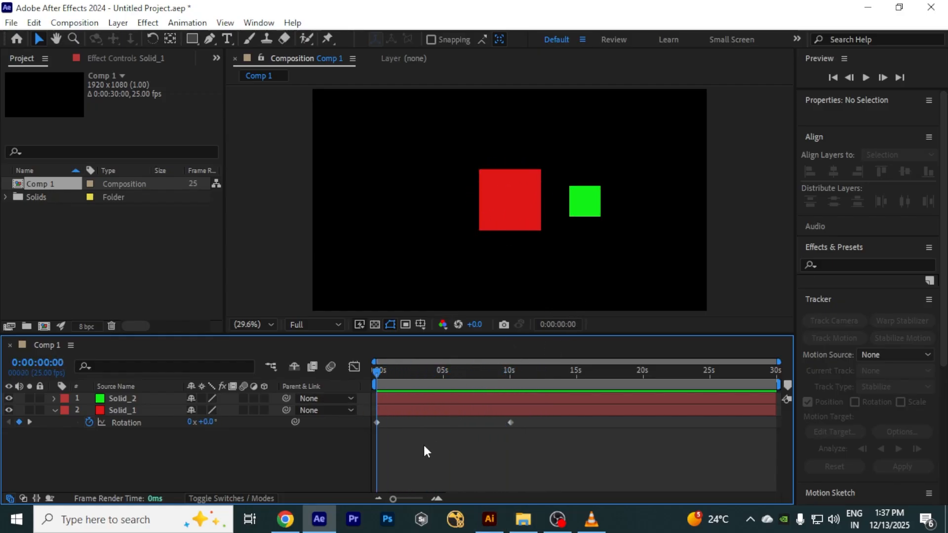
key(space)
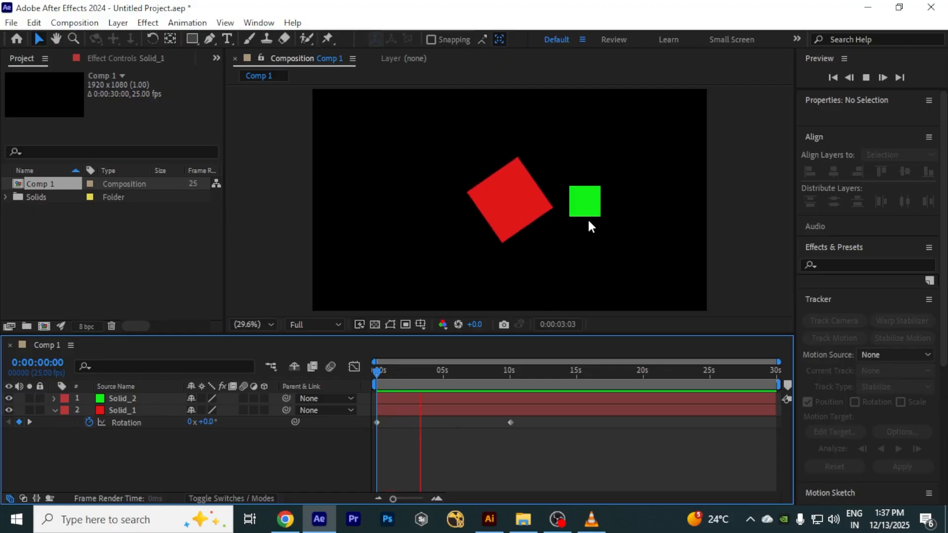
key(space)
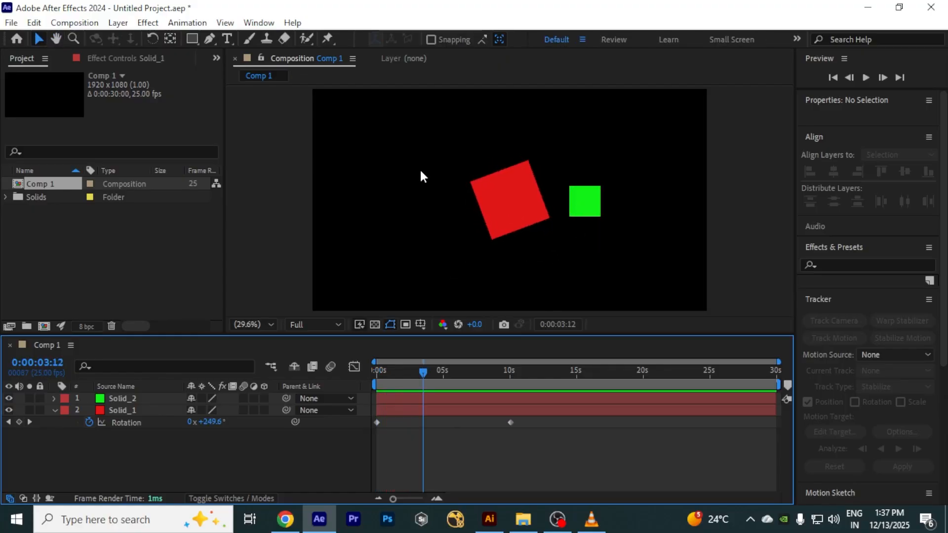
Step: Examine the timeline panel's menu and column options with Solid_2 selected
click(54, 410)
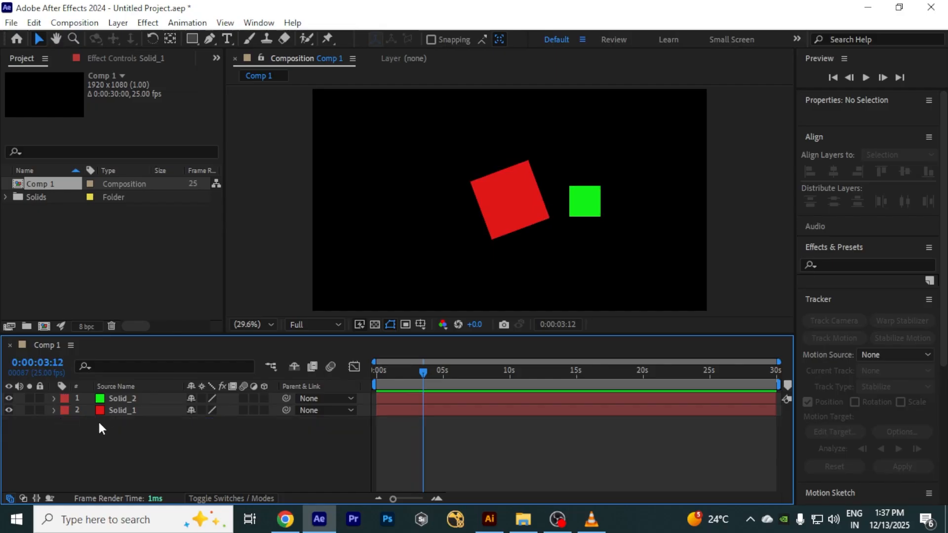
click(122, 399)
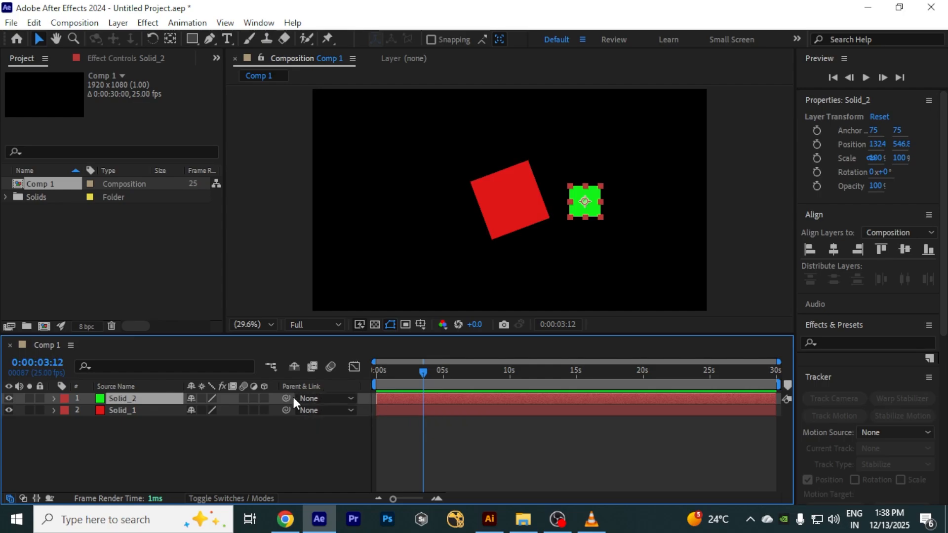
click(71, 347)
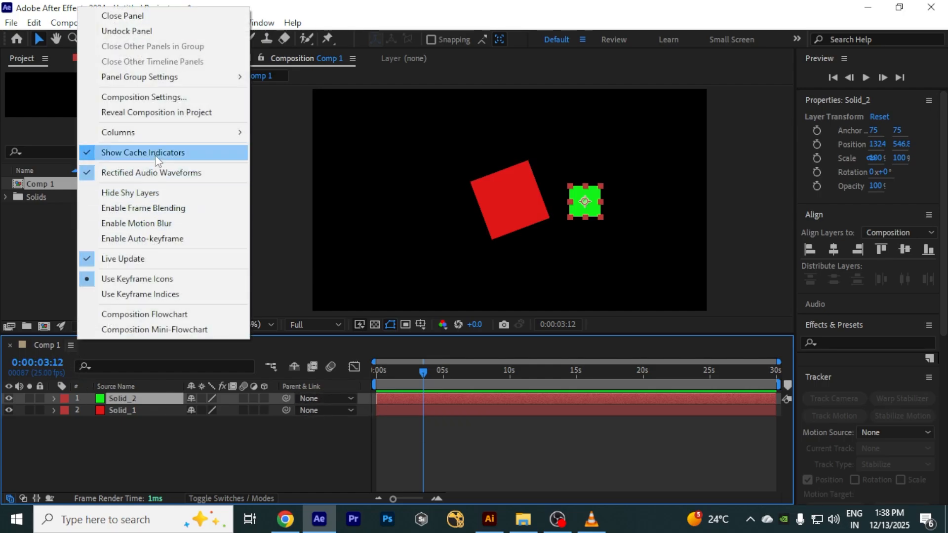
mouse_move(156, 141)
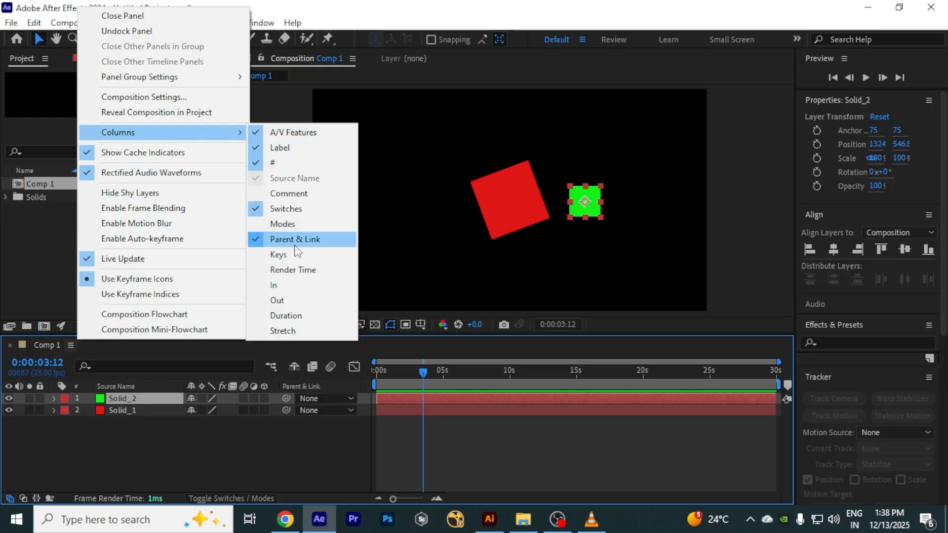
click(289, 454)
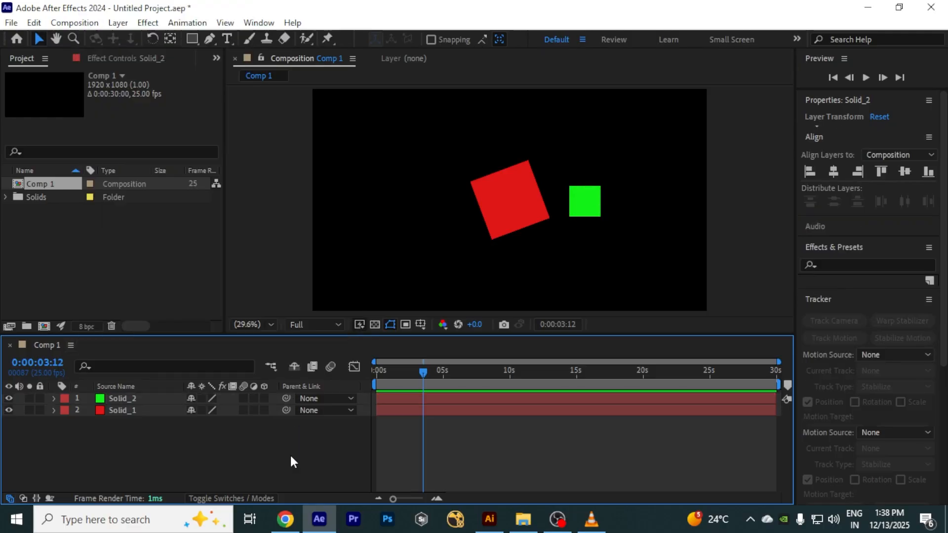
click(72, 345)
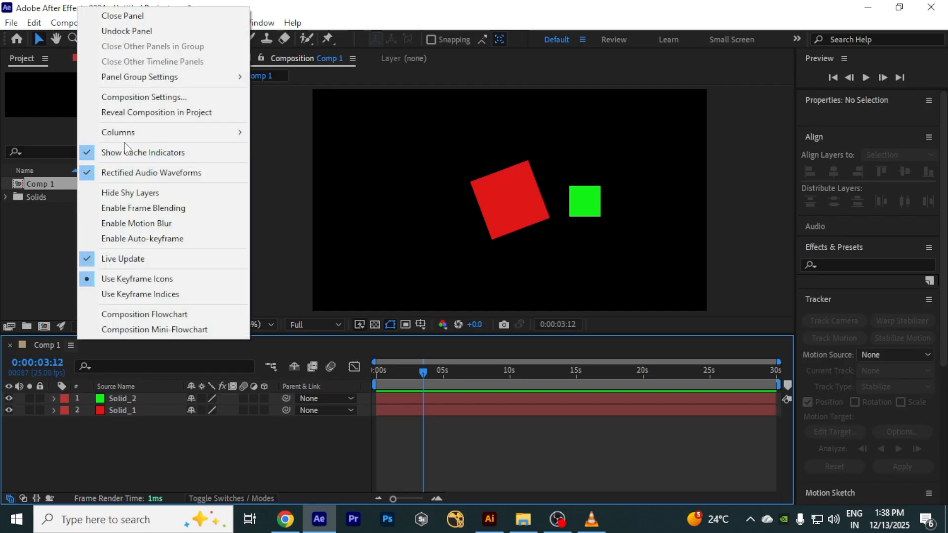
mouse_move(135, 142)
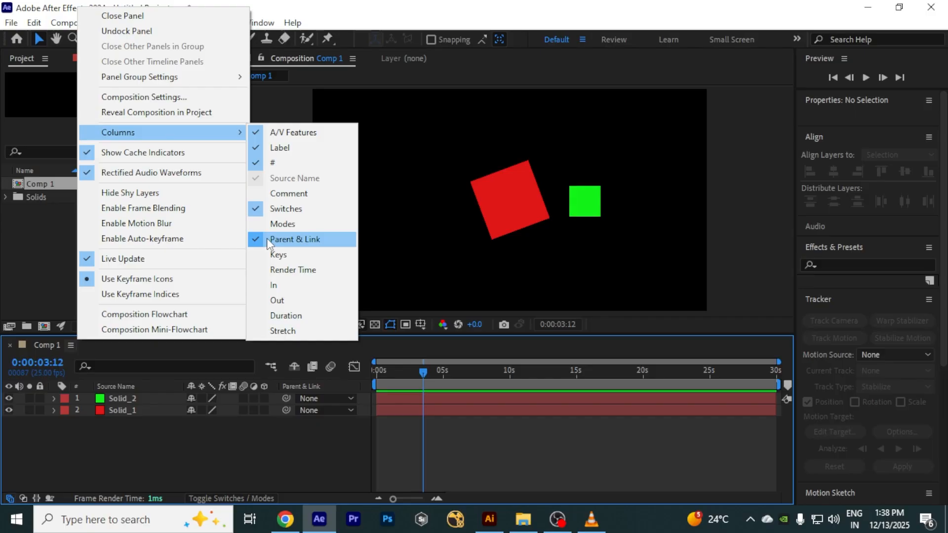
click(265, 452)
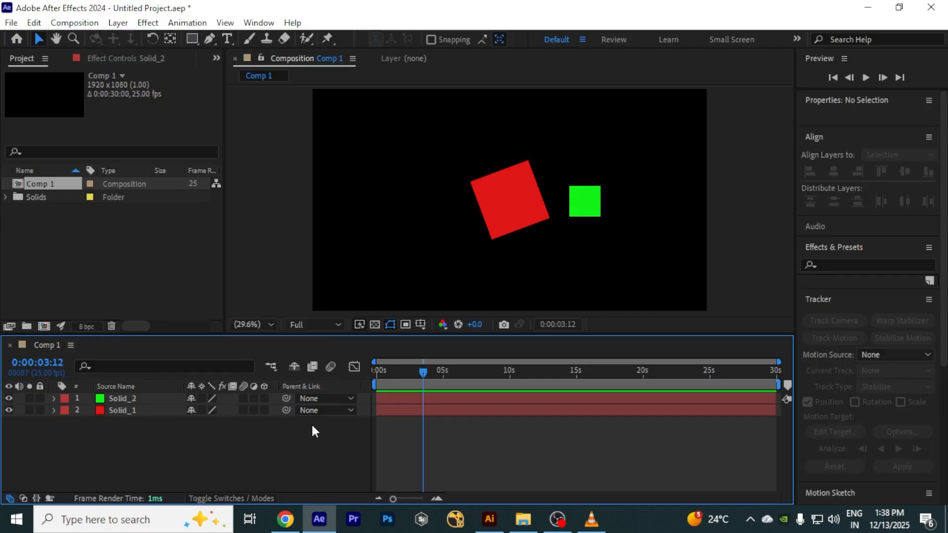
Step: Parent Solid_2 to Solid_1 from its parent list and preview the result
click(330, 401)
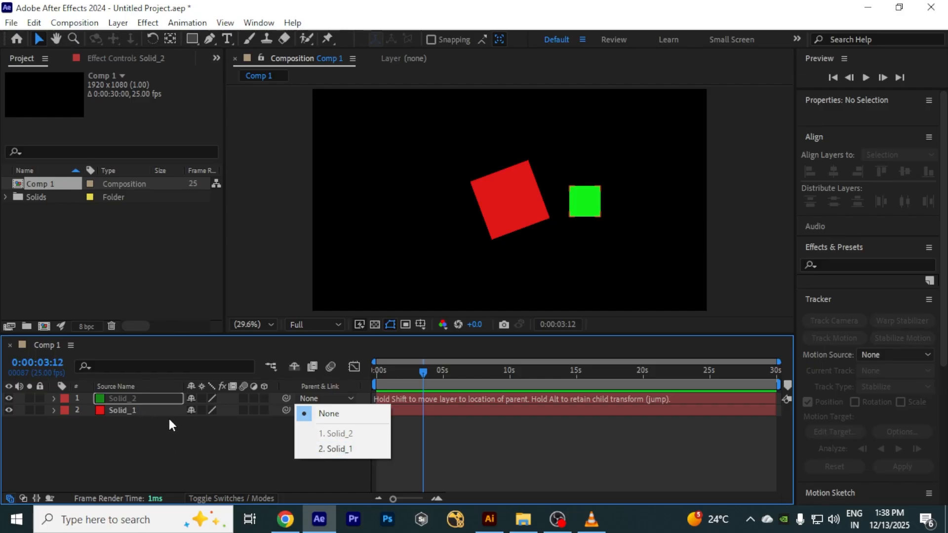
click(210, 458)
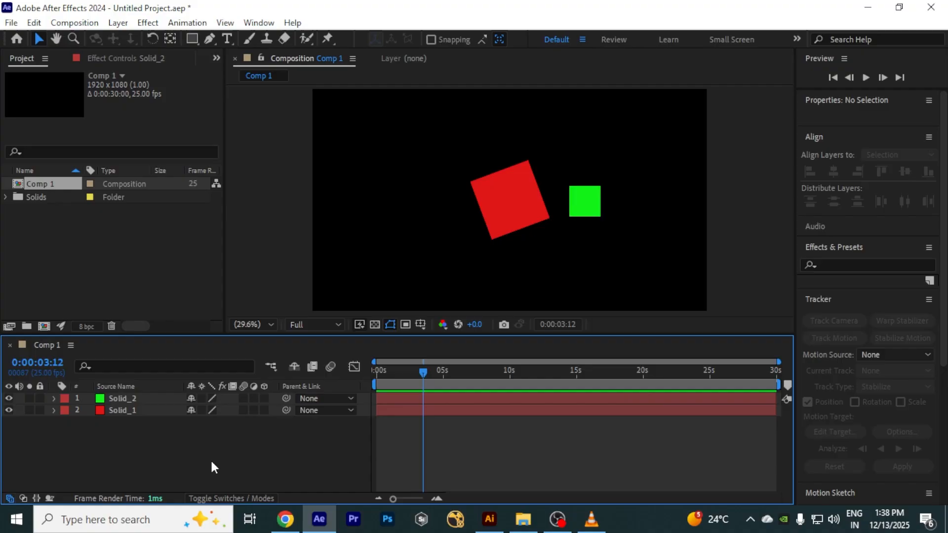
click(333, 400)
click(183, 469)
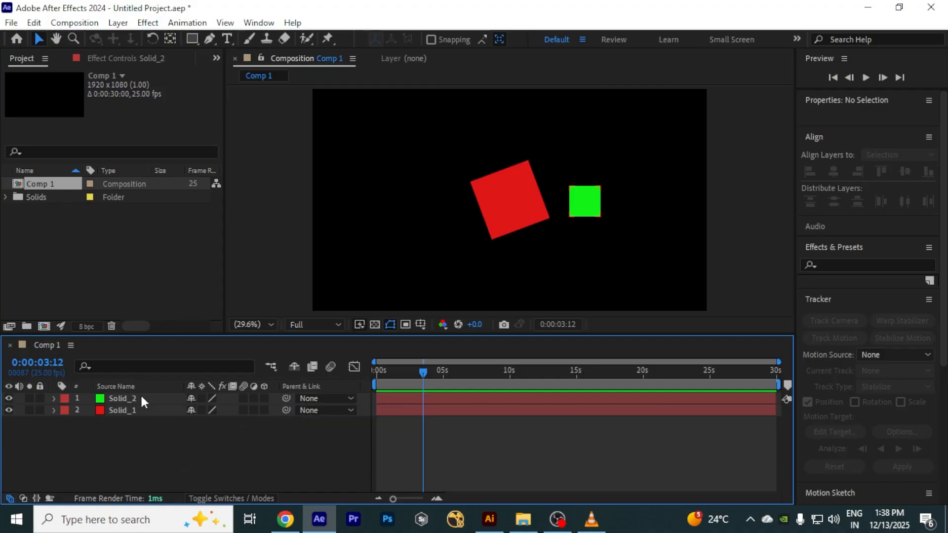
click(309, 399)
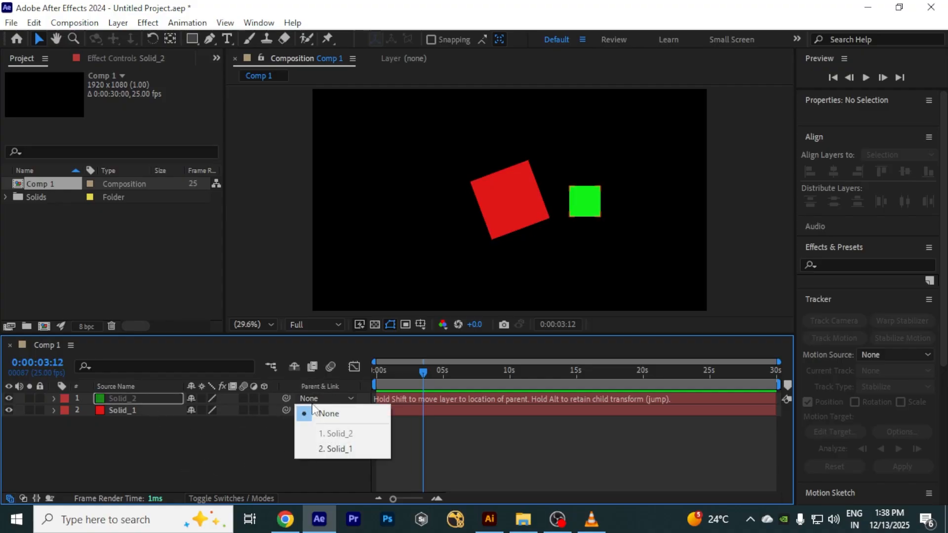
click(334, 450)
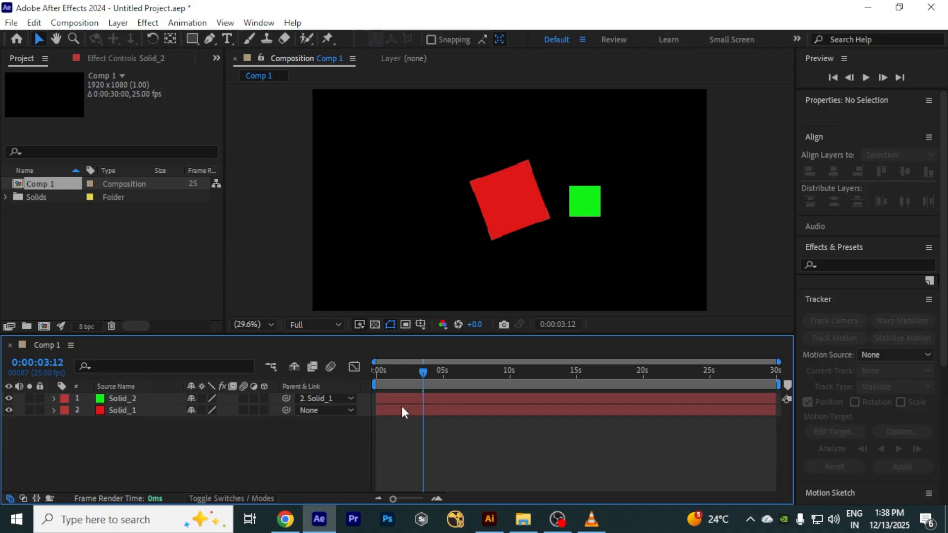
key(space)
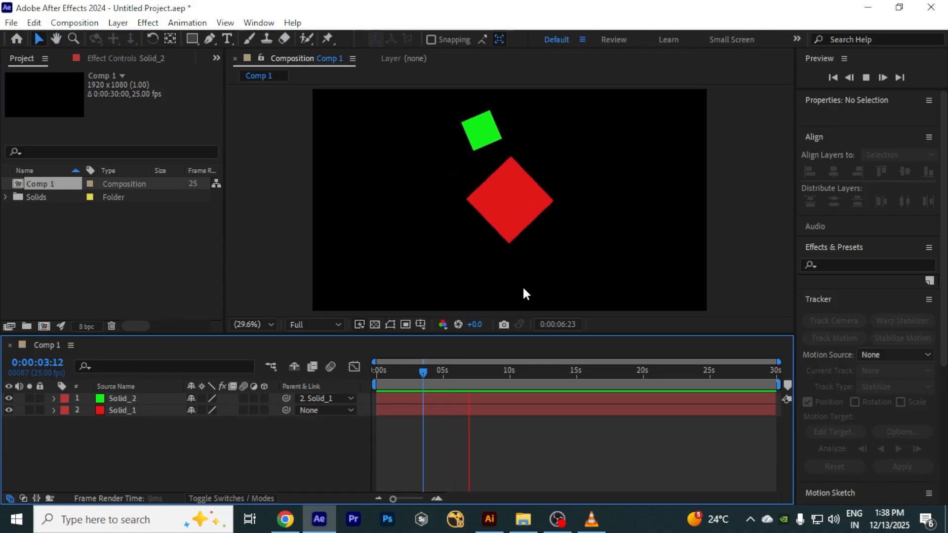
key(space)
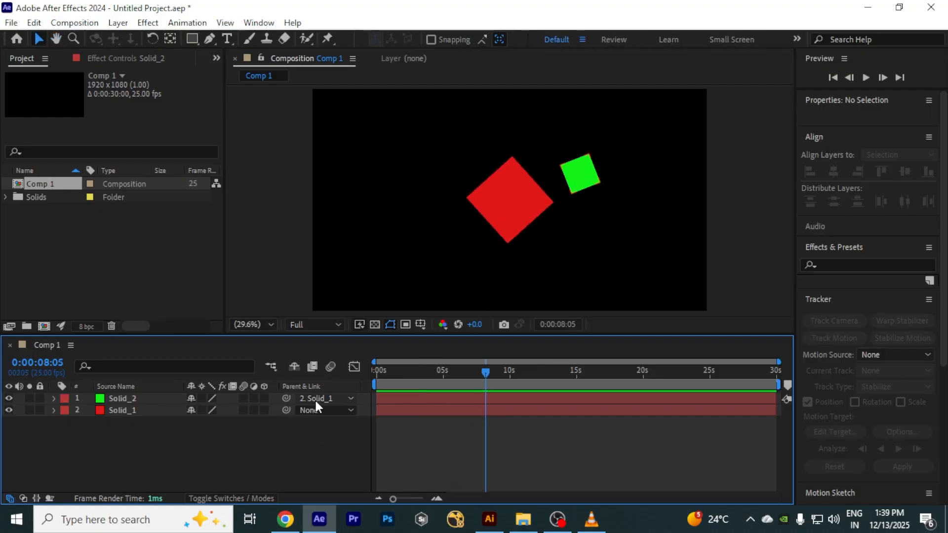
Step: Reset Solid_2's parent to None and link it to Solid_1 again with the pick whip
click(319, 400)
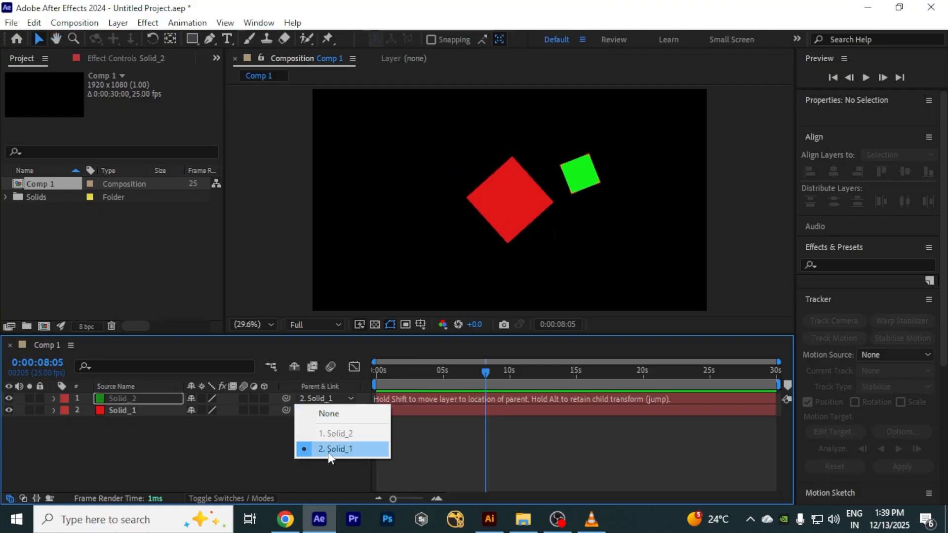
click(332, 414)
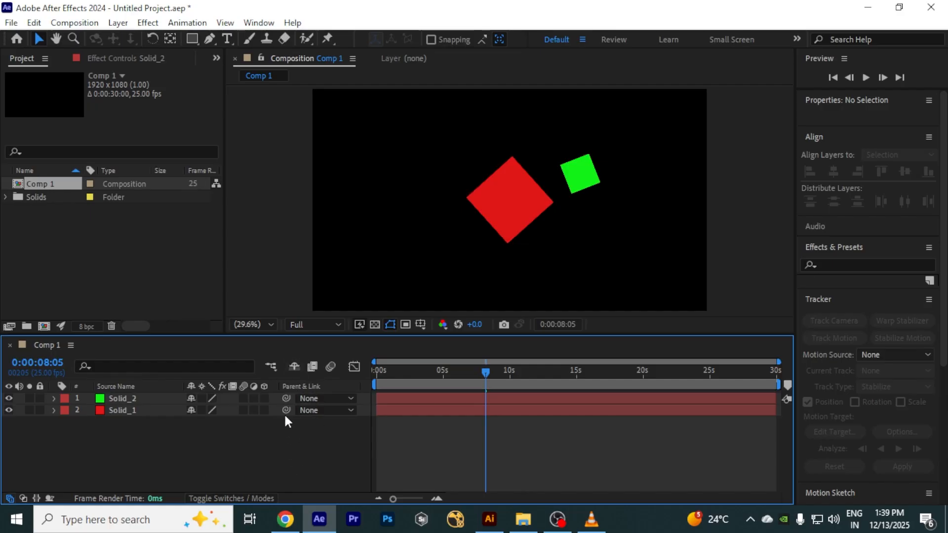
drag(286, 399, 617, 461)
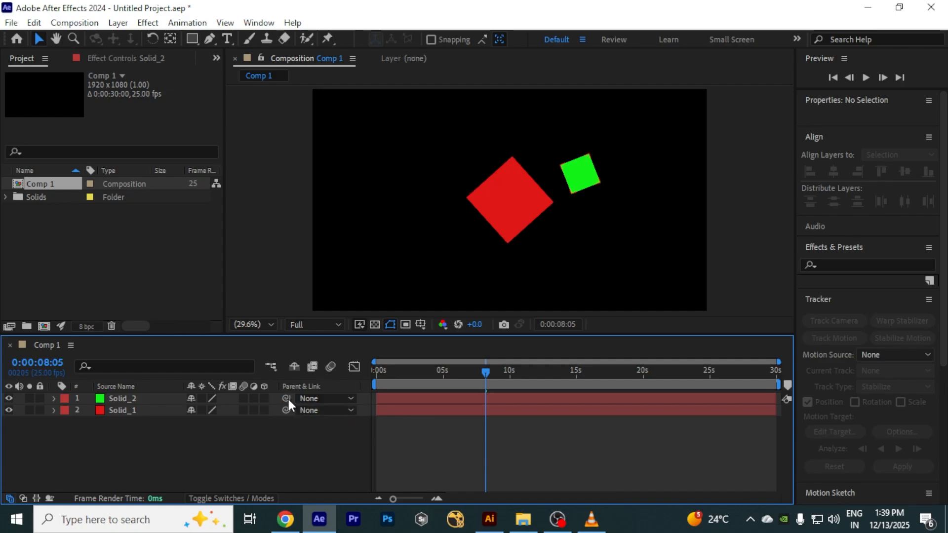
drag(288, 399, 592, 459)
drag(288, 400, 532, 465)
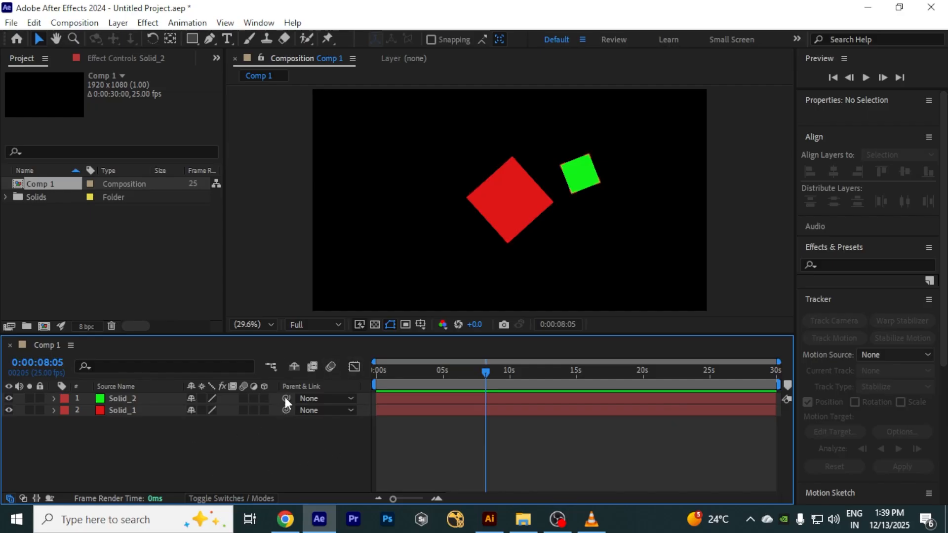
drag(286, 399, 130, 410)
Step: Preview the parented animation from the beginning of the composition
drag(488, 374, 318, 375)
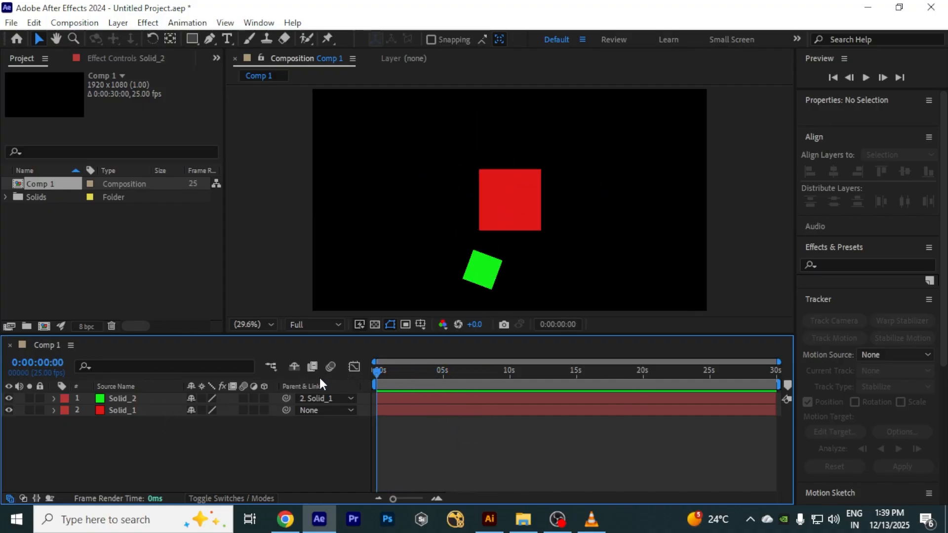
key(space)
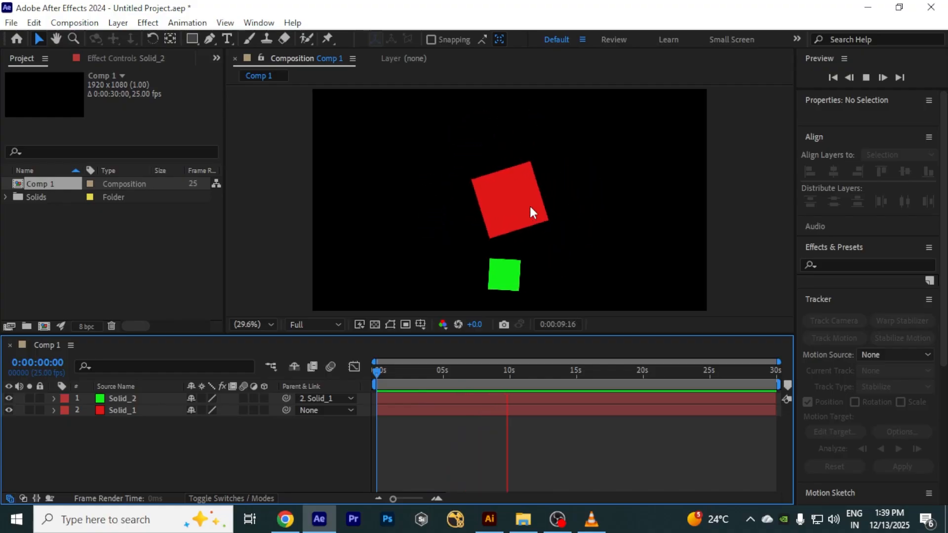
key(space)
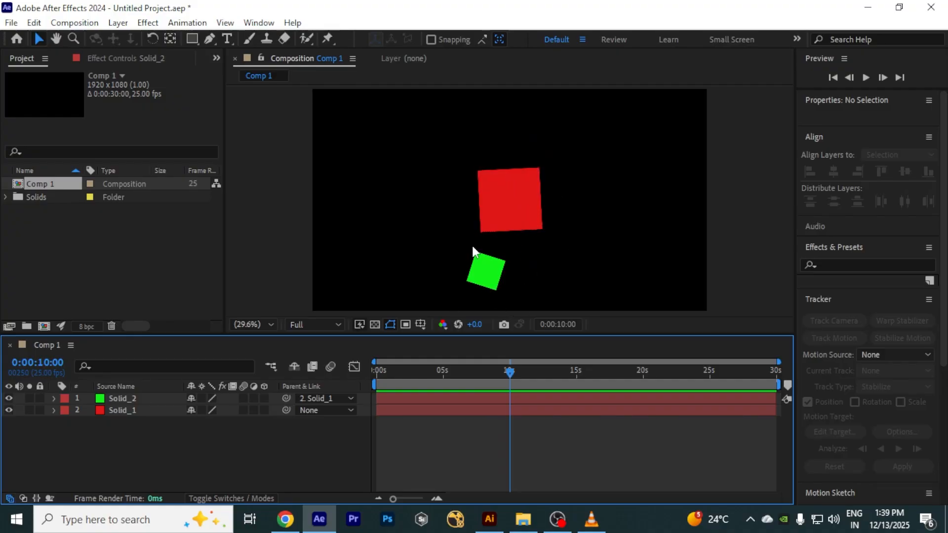
drag(512, 378, 350, 385)
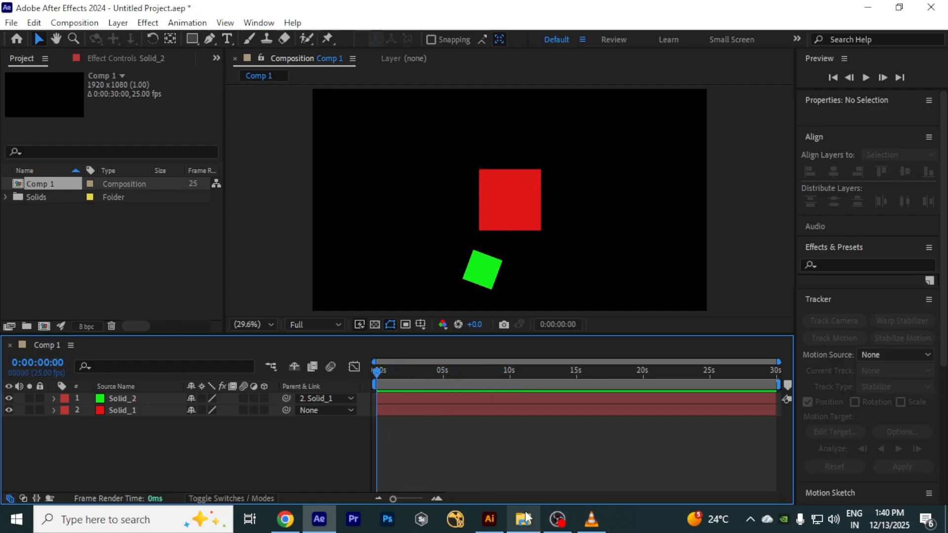
Step: Switch to Illustrator to view the flowers.ai artwork, then return to After Effects
click(488, 527)
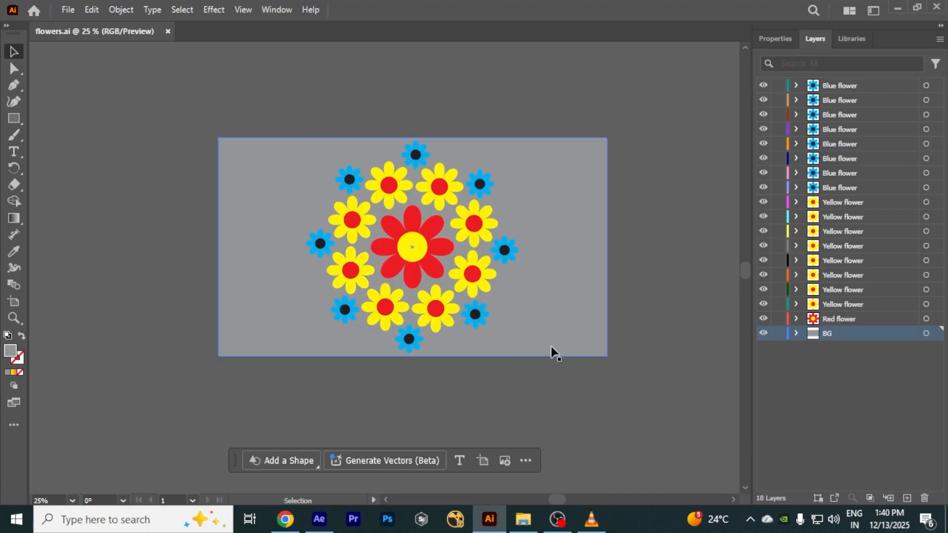
click(898, 8)
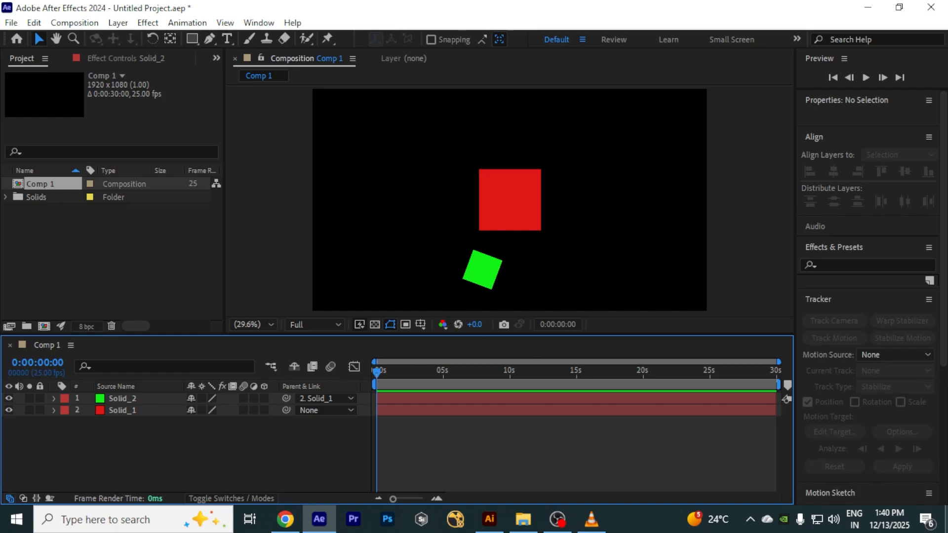
Step: Import flowers.ai from the Desktop as Composition - Retain Layer Sizes
double_click(128, 257)
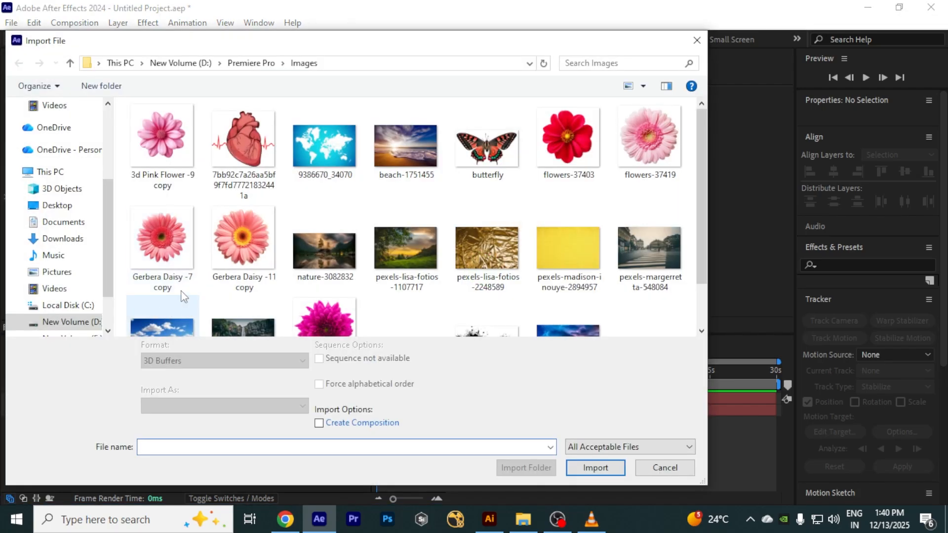
click(63, 206)
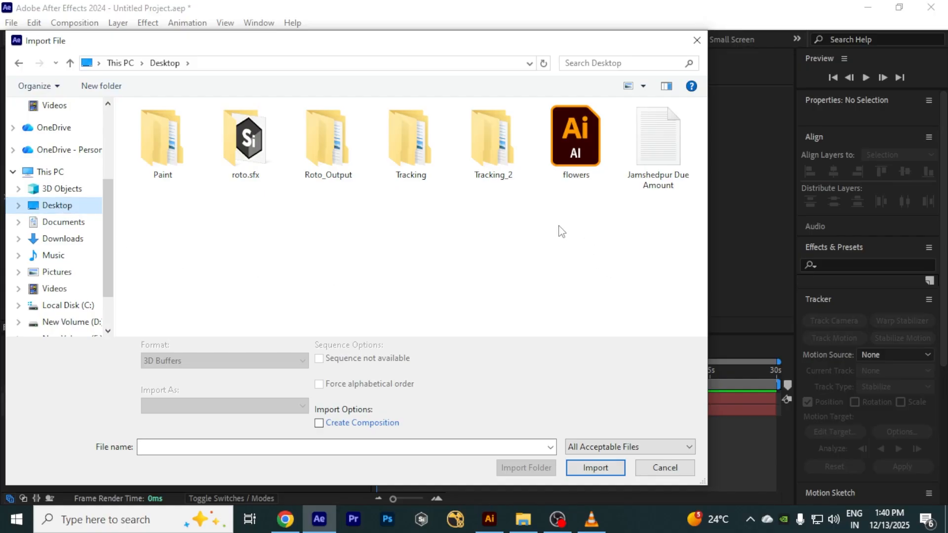
click(583, 144)
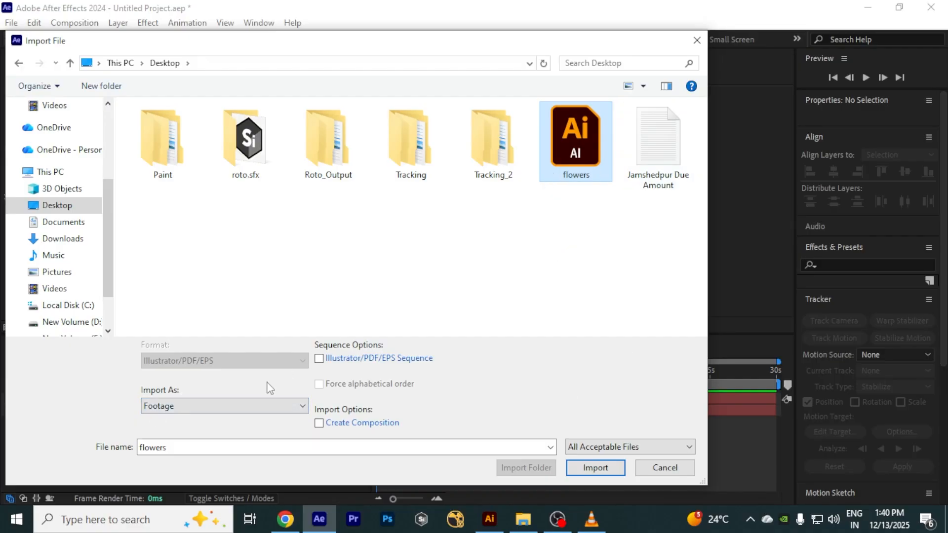
click(291, 409)
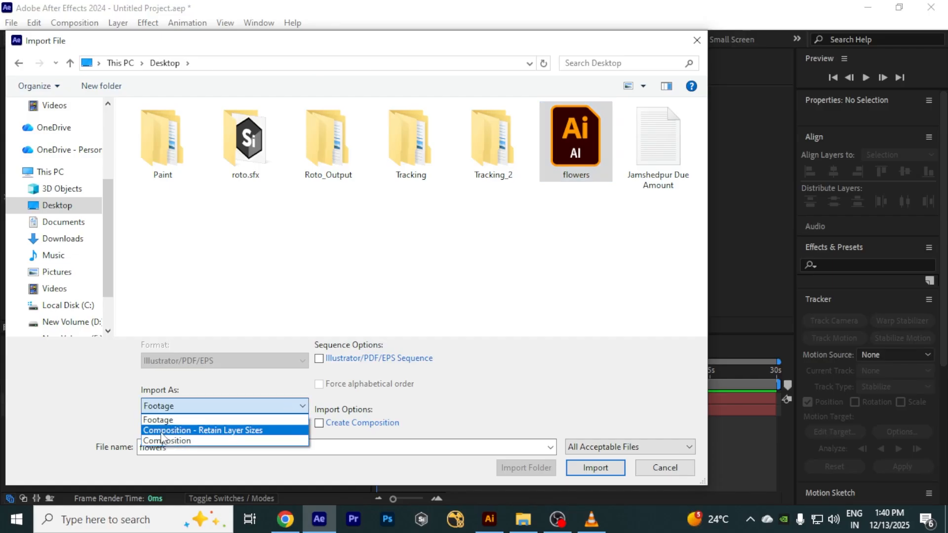
click(238, 433)
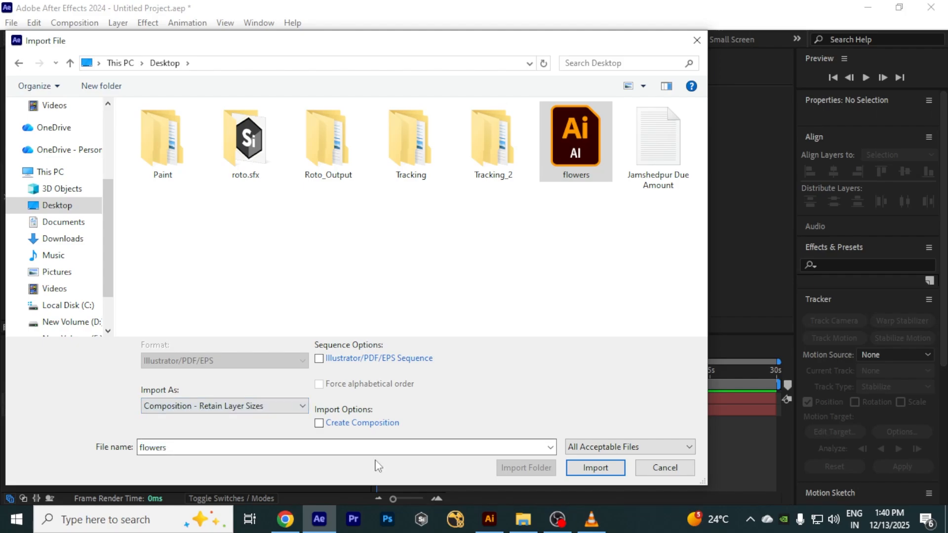
click(581, 469)
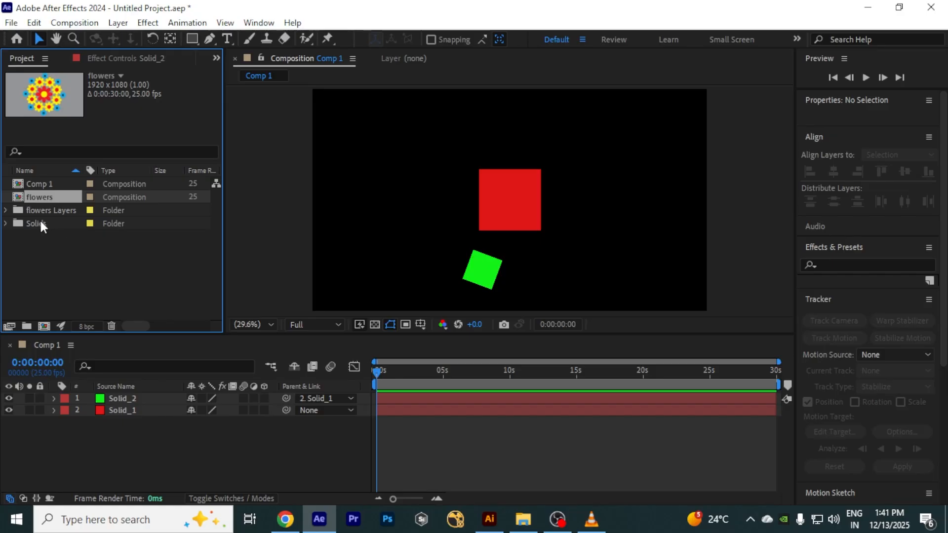
Step: Open the imported flowers composition and enlarge the timeline to show all its layers
double_click(18, 196)
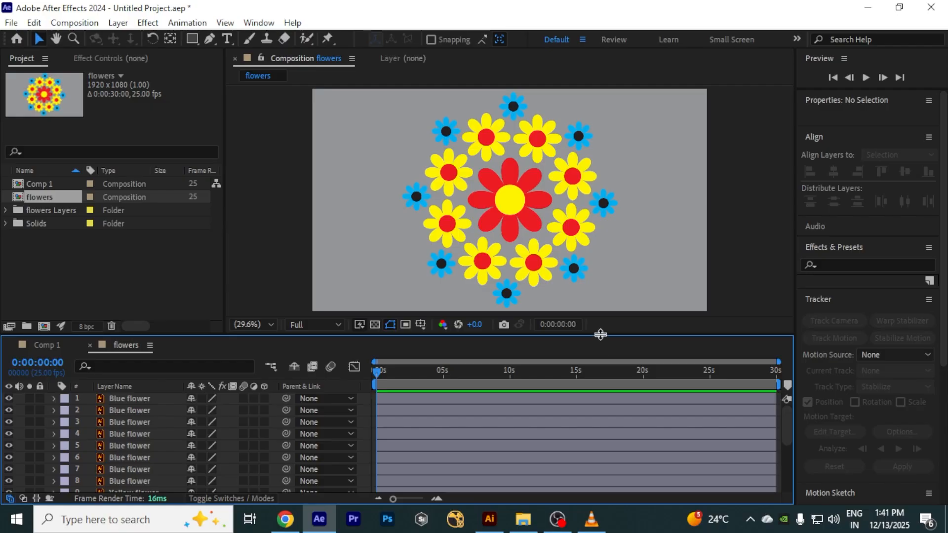
drag(600, 335, 594, 202)
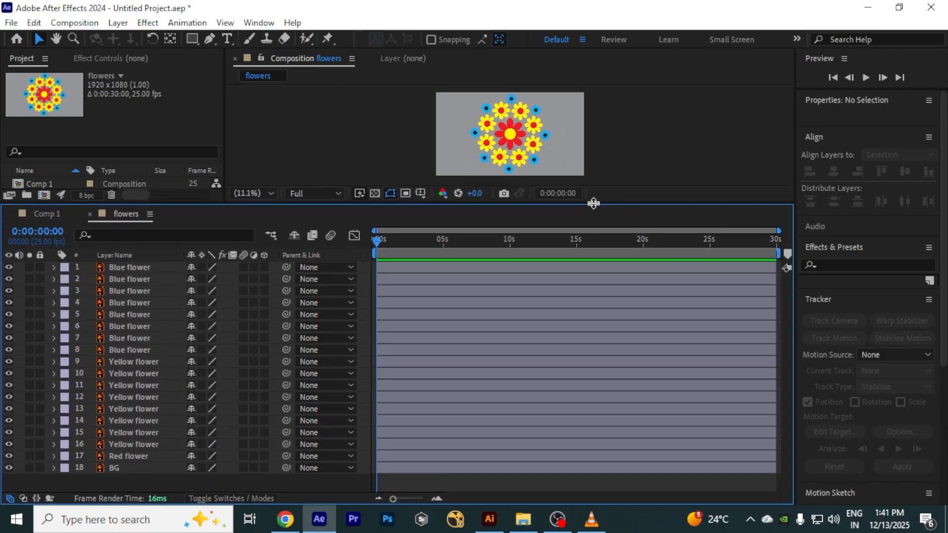
Step: Toggle the visibility of the BG and Red flower layers off and on to identify them
click(136, 468)
click(8, 467)
click(8, 467)
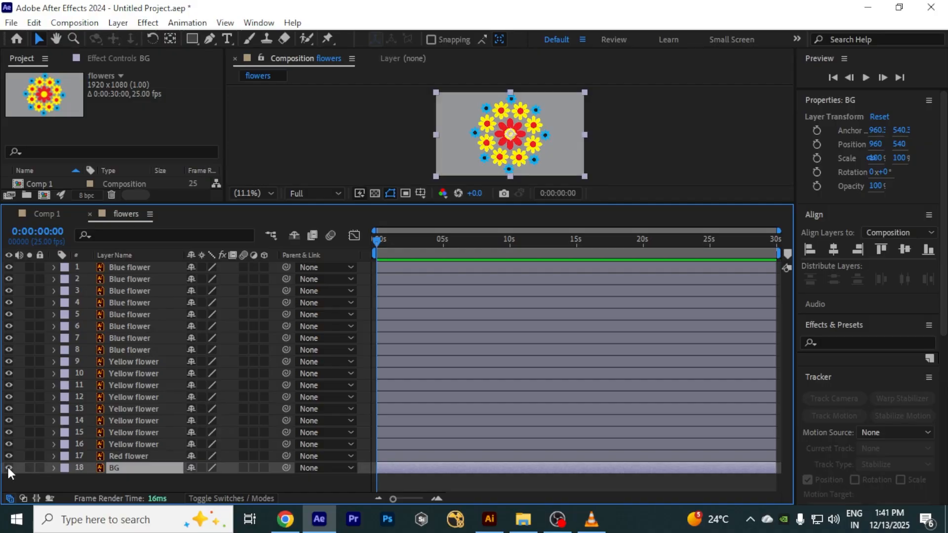
click(128, 456)
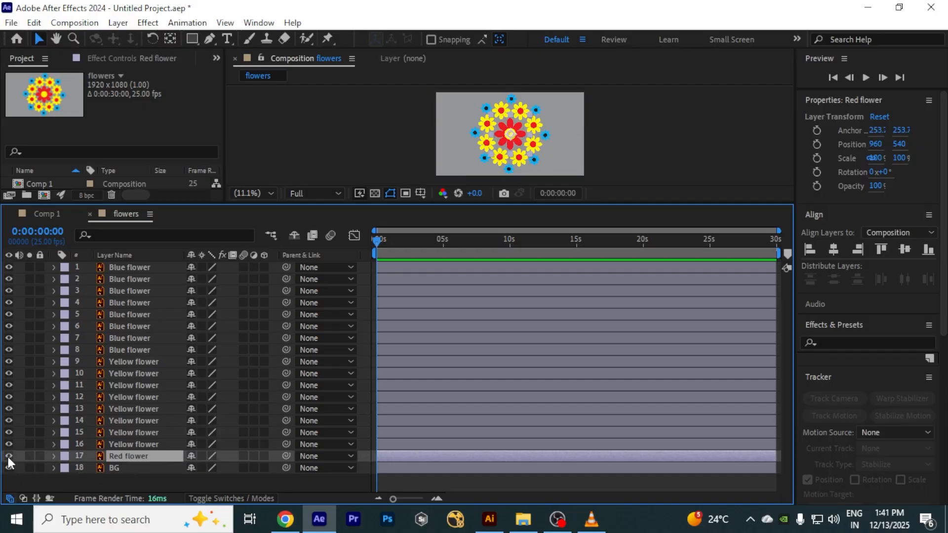
click(7, 456)
click(8, 455)
drag(624, 202, 624, 205)
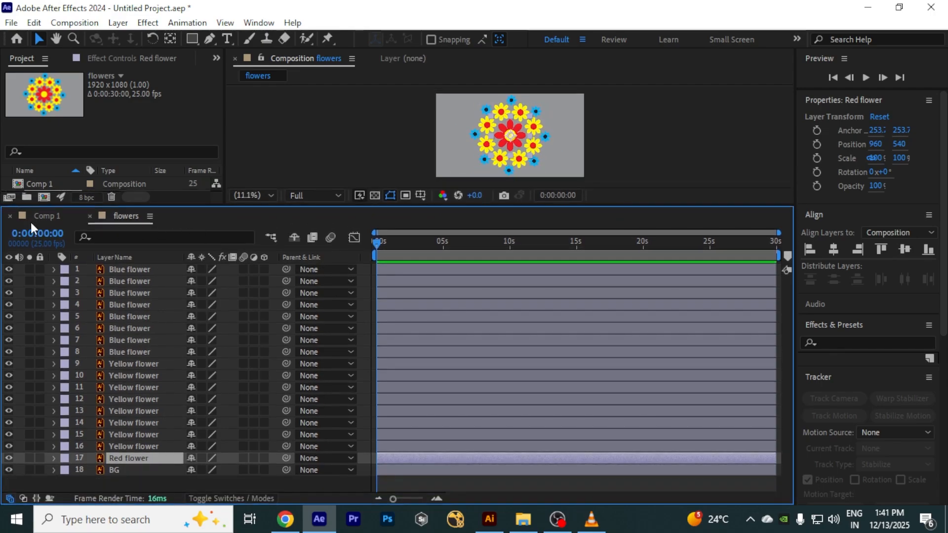
Step: Lock the BG layer
click(143, 469)
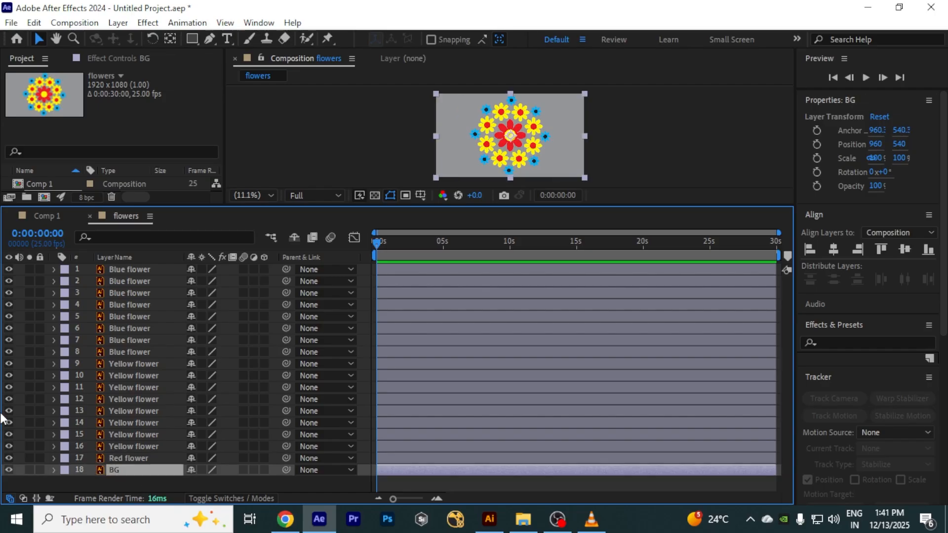
click(40, 470)
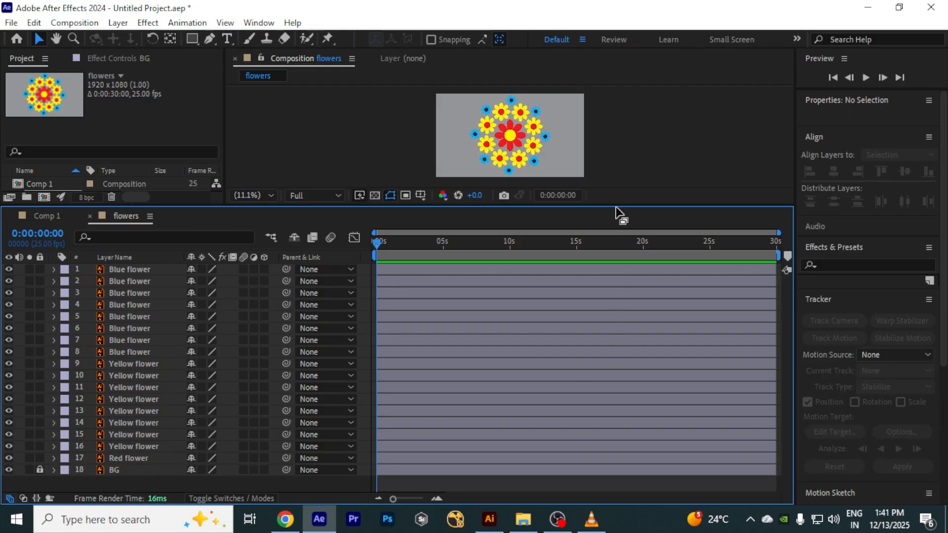
drag(615, 205, 618, 271)
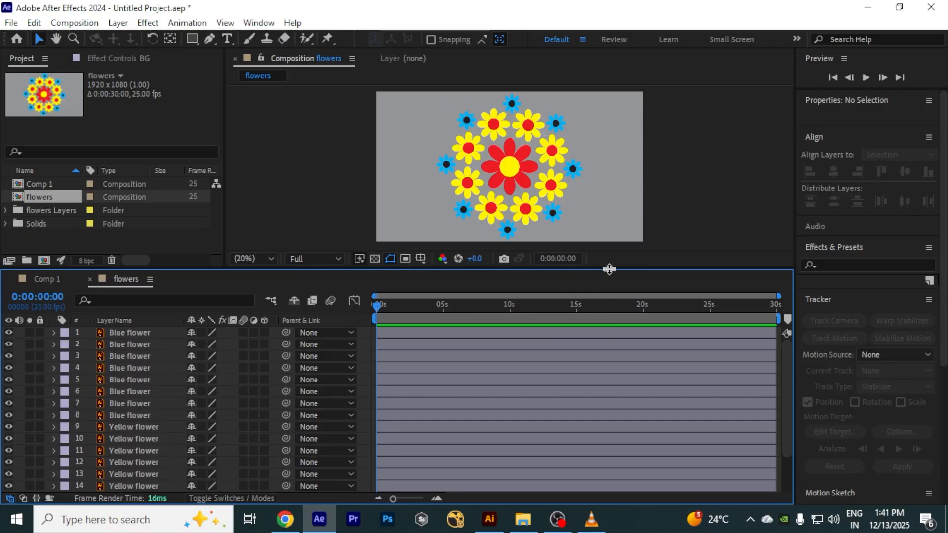
drag(607, 269, 606, 226)
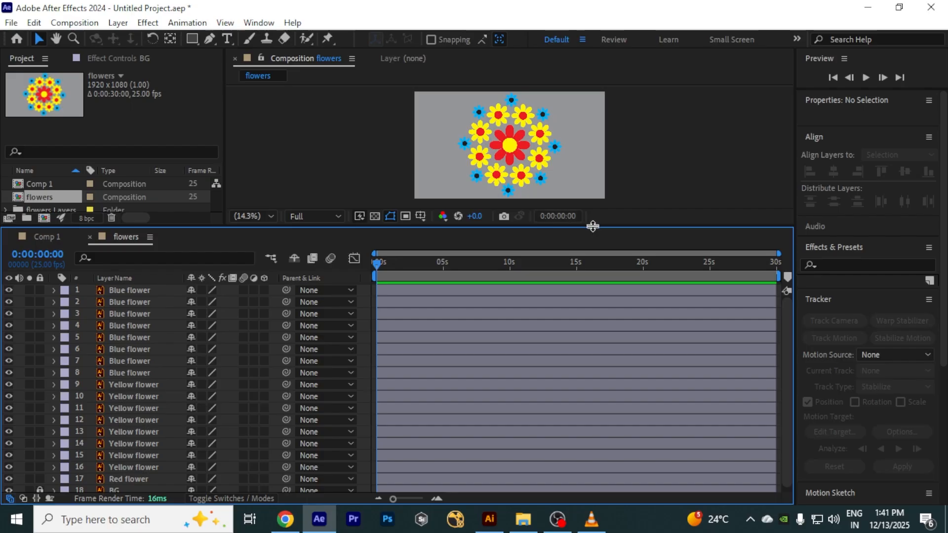
drag(590, 227, 589, 203)
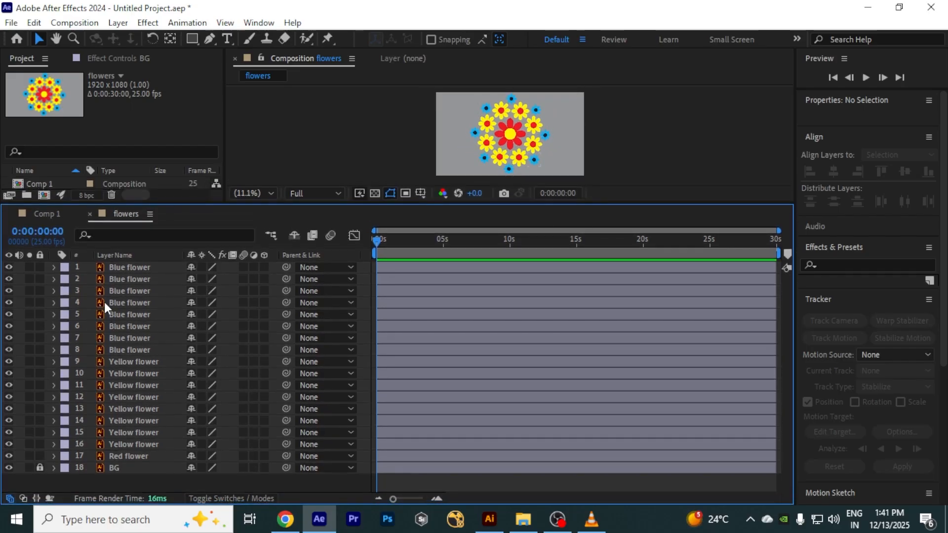
Step: Select all Blue flower and Yellow flower layers and parent them to the Red flower layer with the pick whip
click(138, 268)
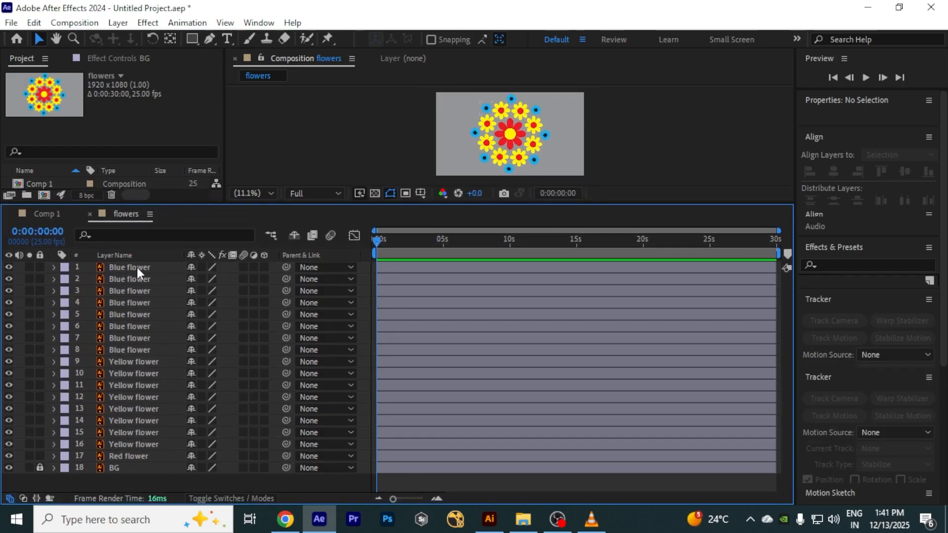
shift+click(142, 446)
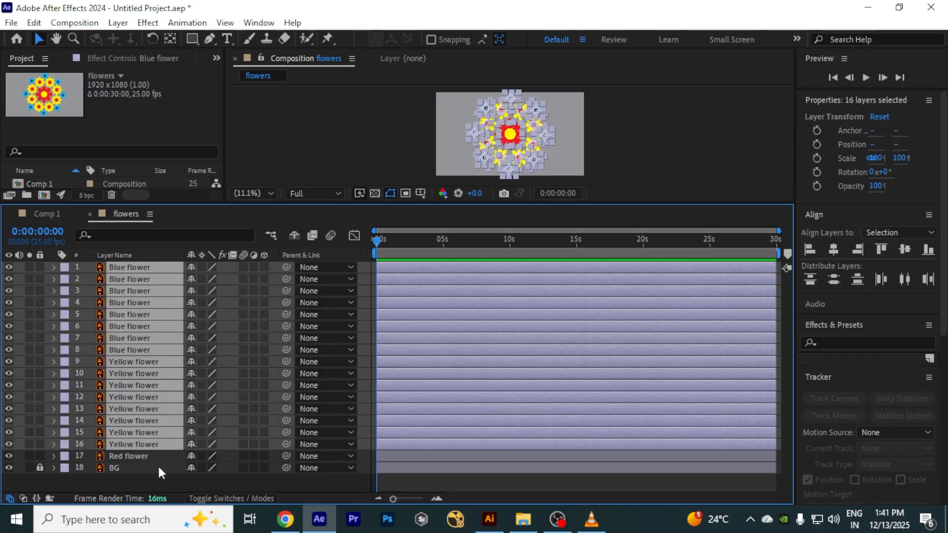
drag(286, 269, 155, 455)
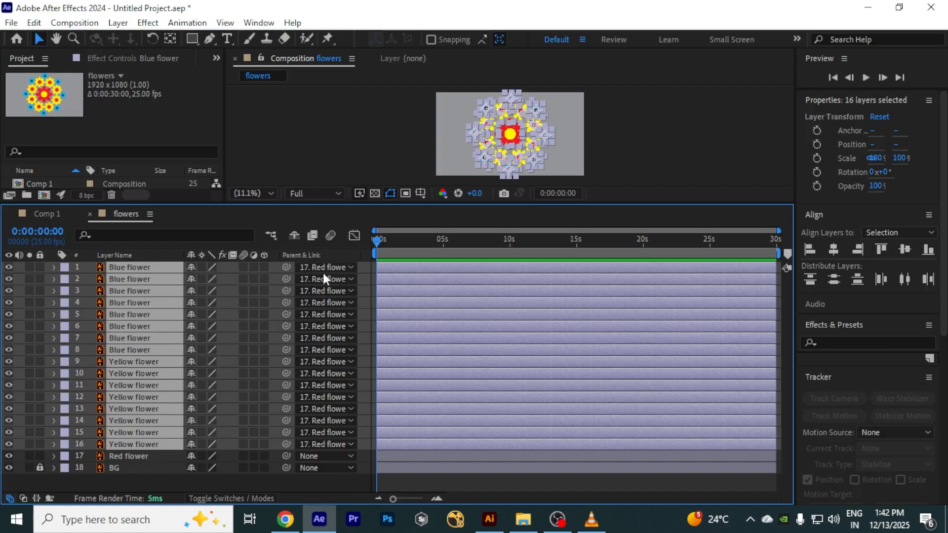
click(313, 482)
Step: Keyframe the Red flower's rotation at the start and set it to 2 revolutions at 10 seconds
click(123, 456)
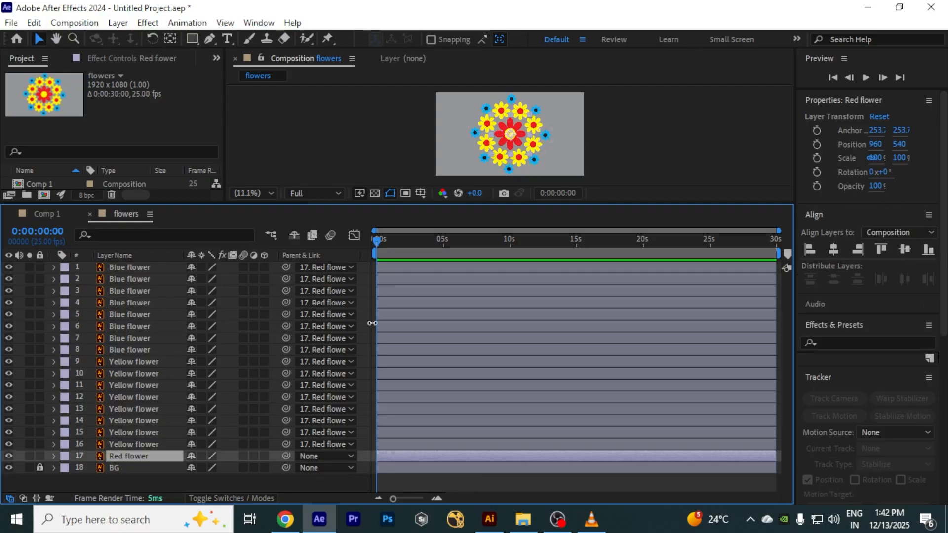
mouse_move(624, 203)
mouse_down()
mouse_move(624, 229)
mouse_move(626, 214)
mouse_up()
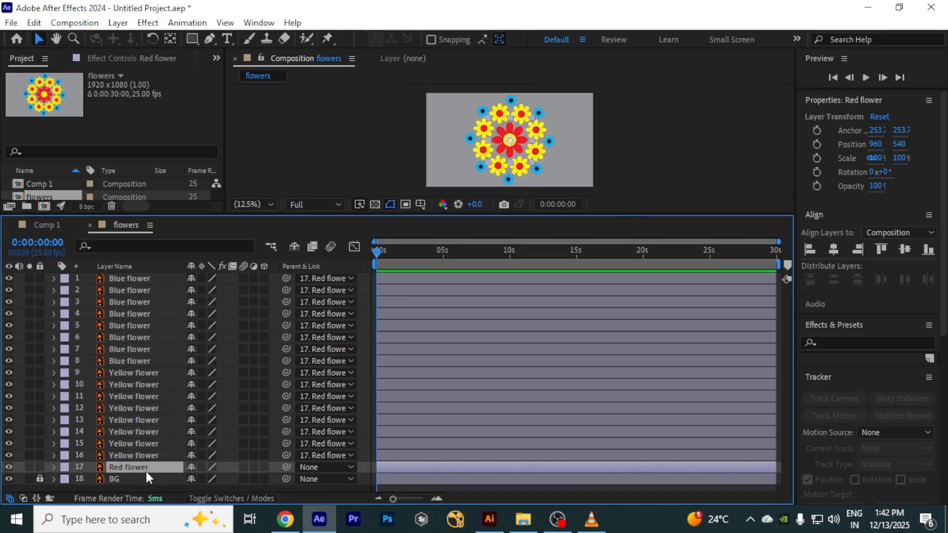
key(r)
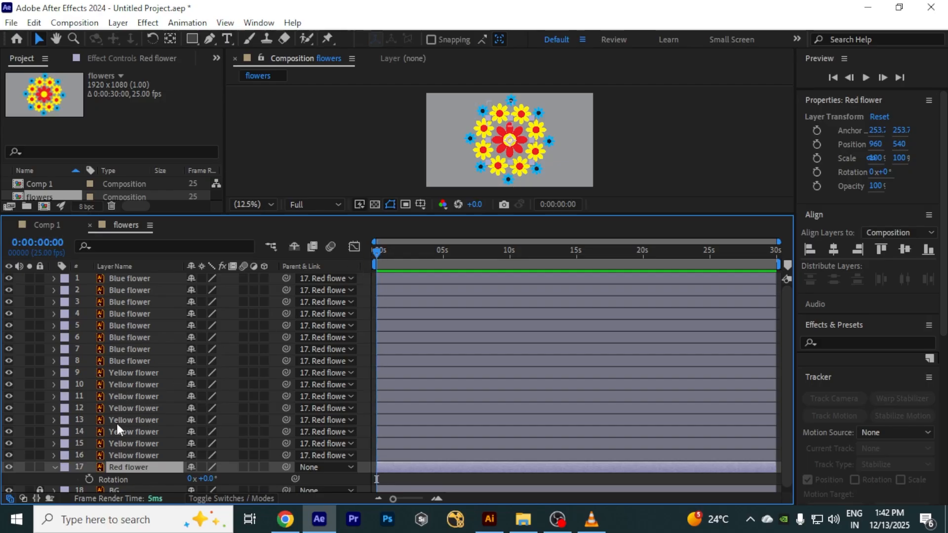
click(90, 479)
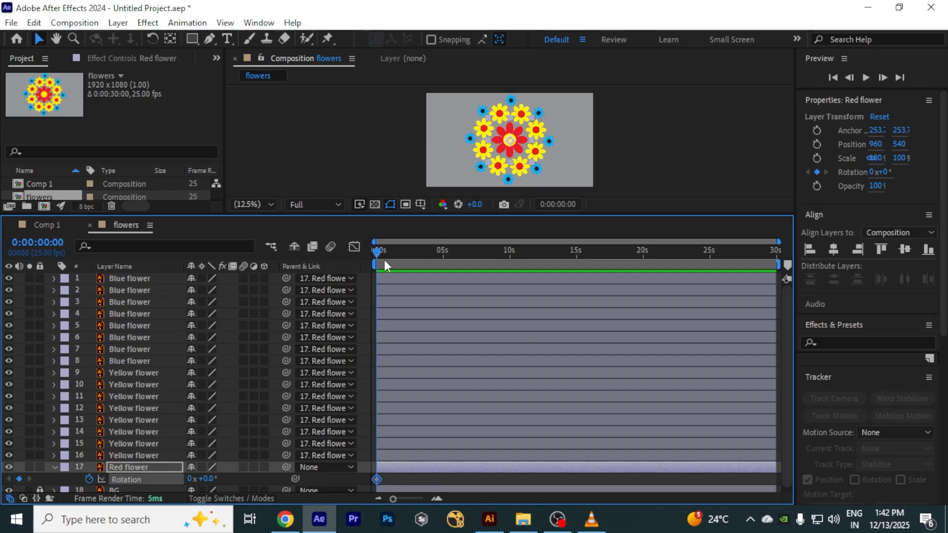
drag(386, 256, 509, 265)
click(190, 479)
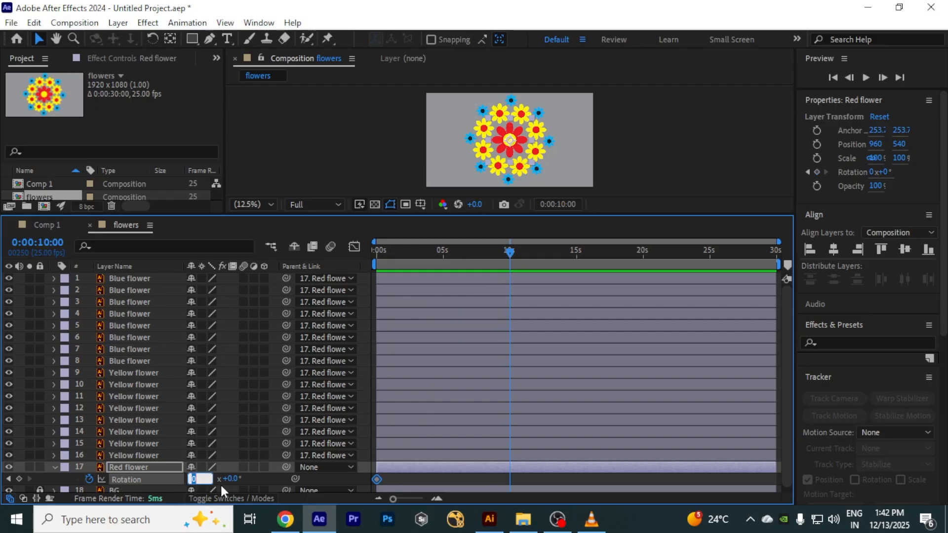
text(2)
key(Return)
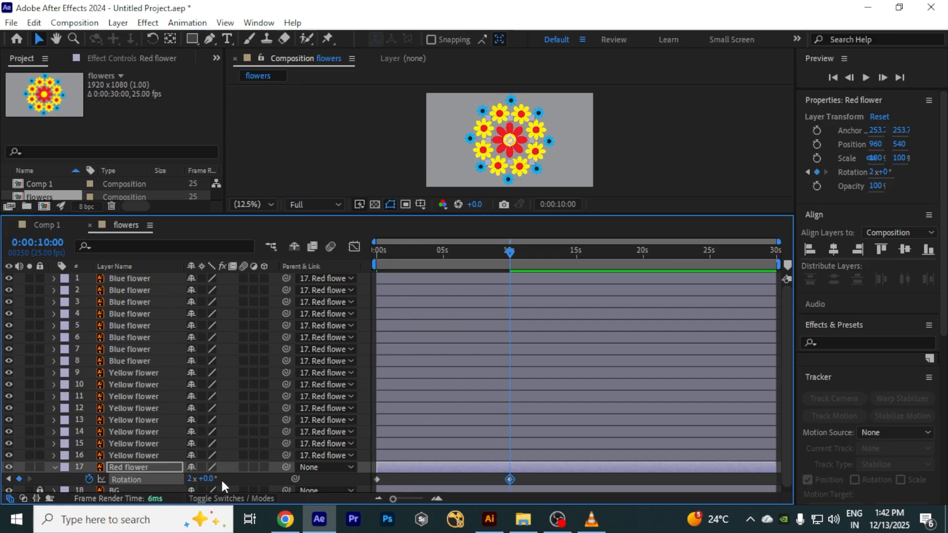
Step: Preview the rotating flowers from the beginning of the composition
drag(509, 252, 364, 256)
key(space)
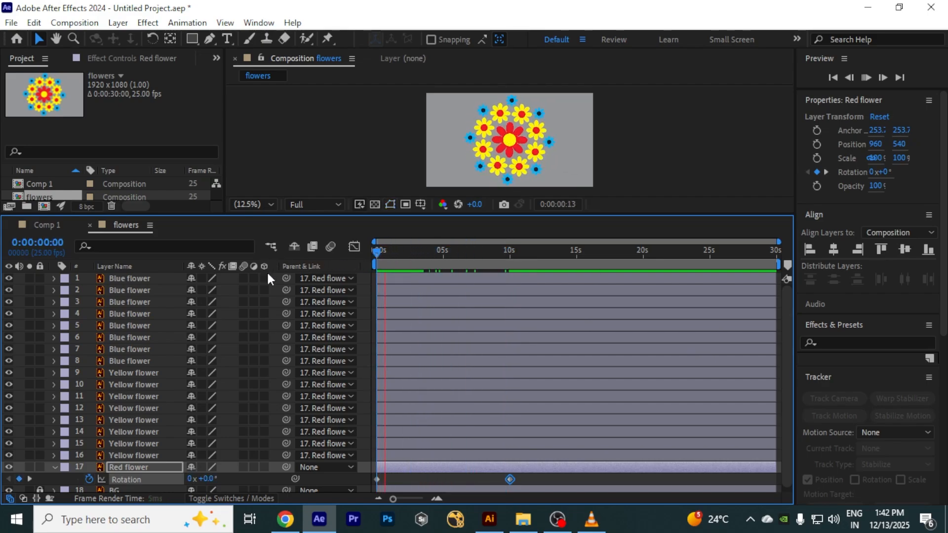
drag(622, 215, 621, 279)
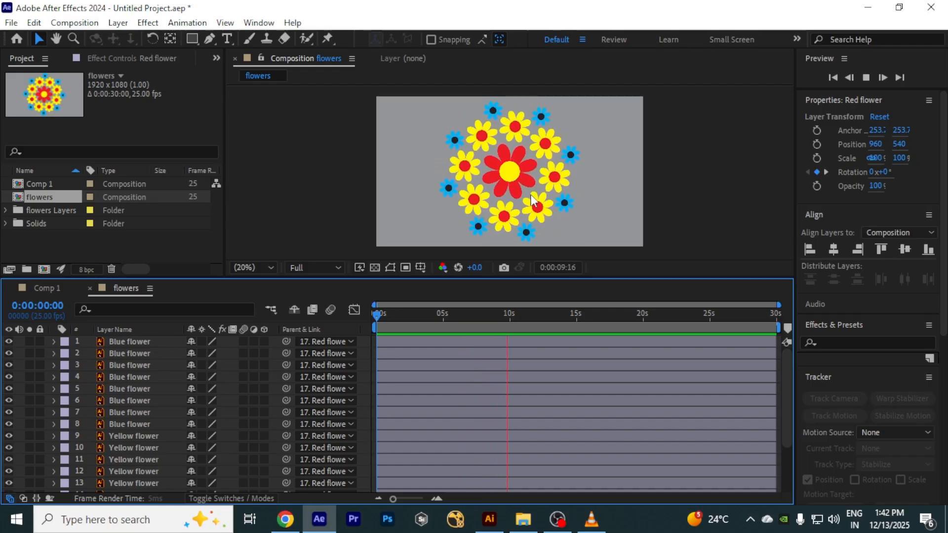
key(space)
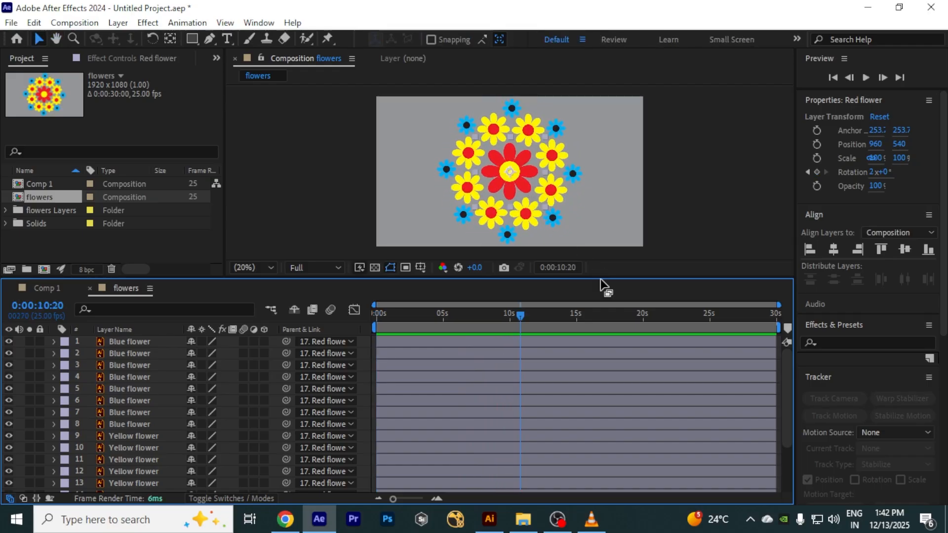
drag(603, 276, 603, 194)
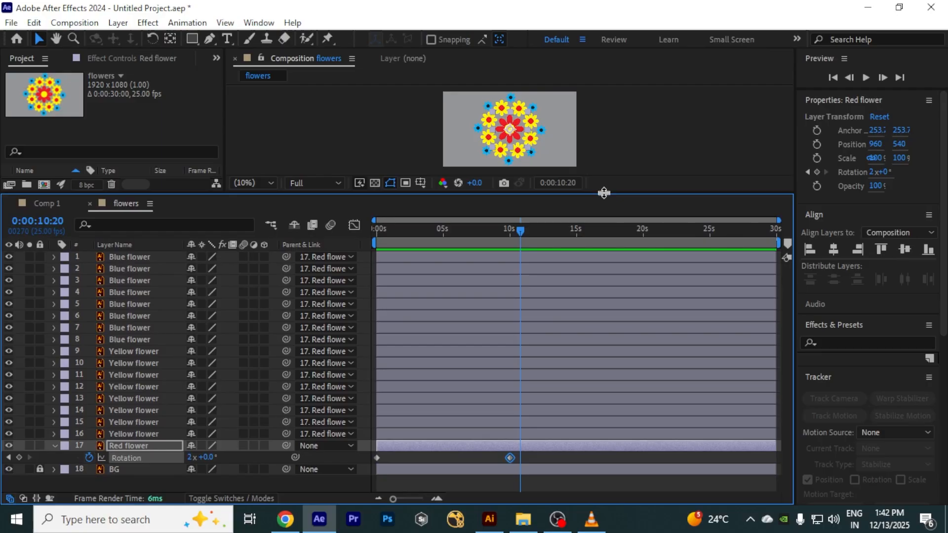
Step: Move the 2-revolution rotation keyframe to about 20 seconds and preview the slower spin
drag(510, 458, 638, 459)
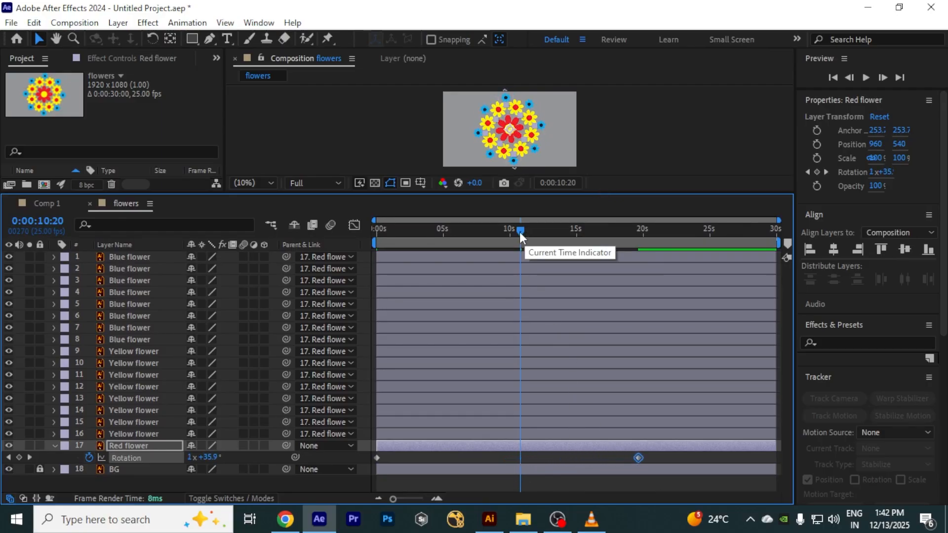
drag(519, 230, 285, 257)
key(space)
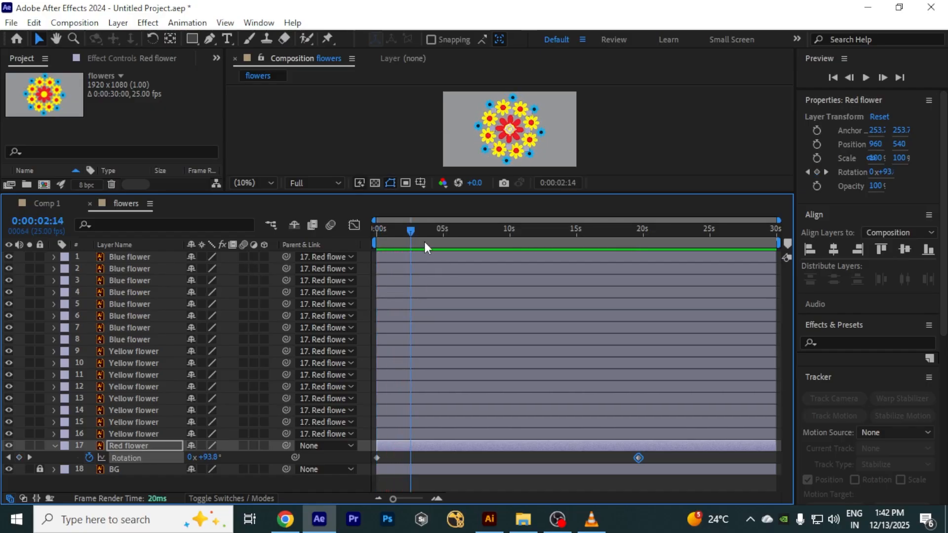
drag(425, 248, 643, 275)
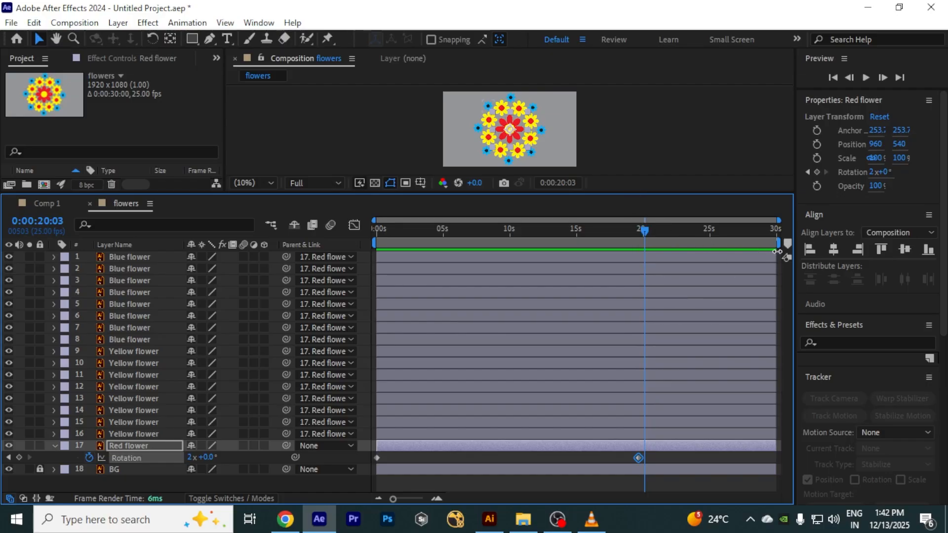
Step: Set the work area end to about 20 seconds and return to the composition start
drag(780, 245, 649, 234)
key(ctrl+z)
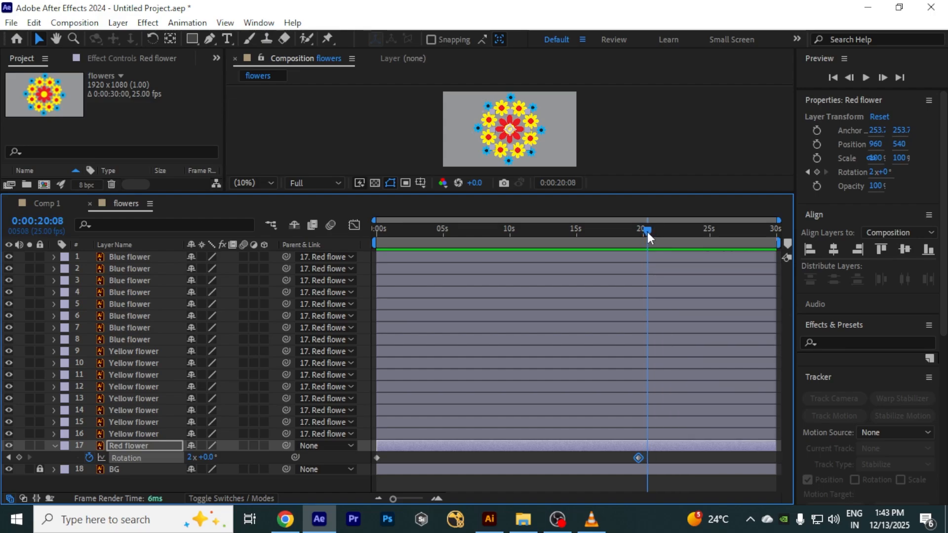
key(n)
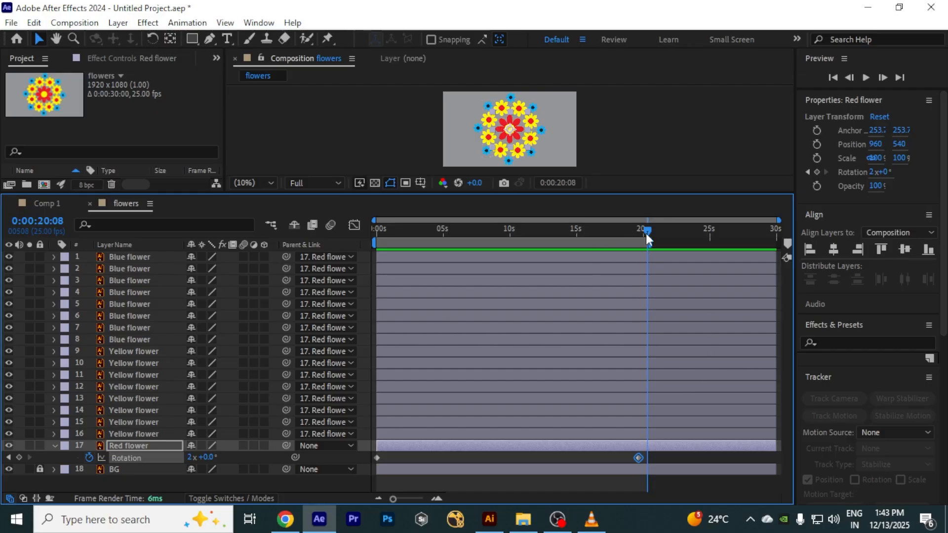
drag(648, 232, 327, 242)
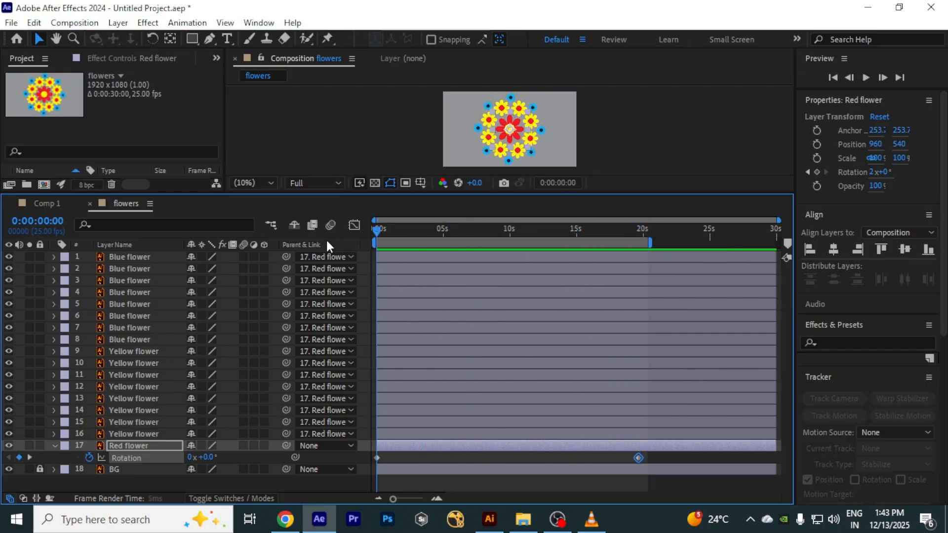
Step: Play the rotating-flower animation in the enlarged viewer and return the playhead to the start
drag(517, 193, 514, 239)
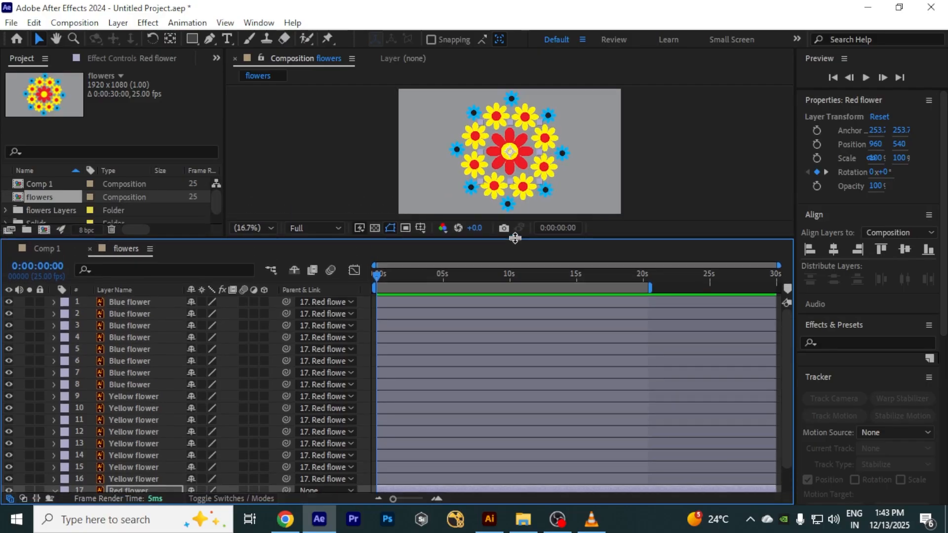
key(space)
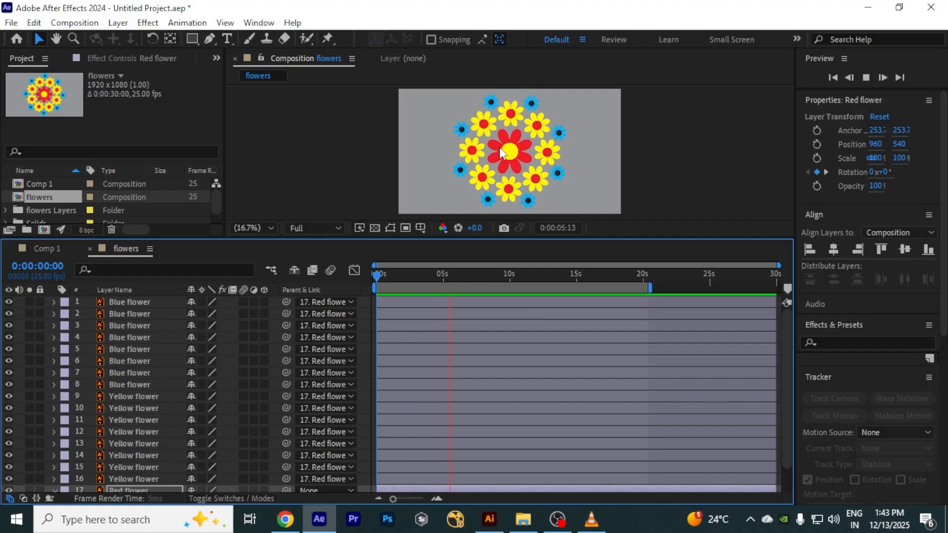
key(space)
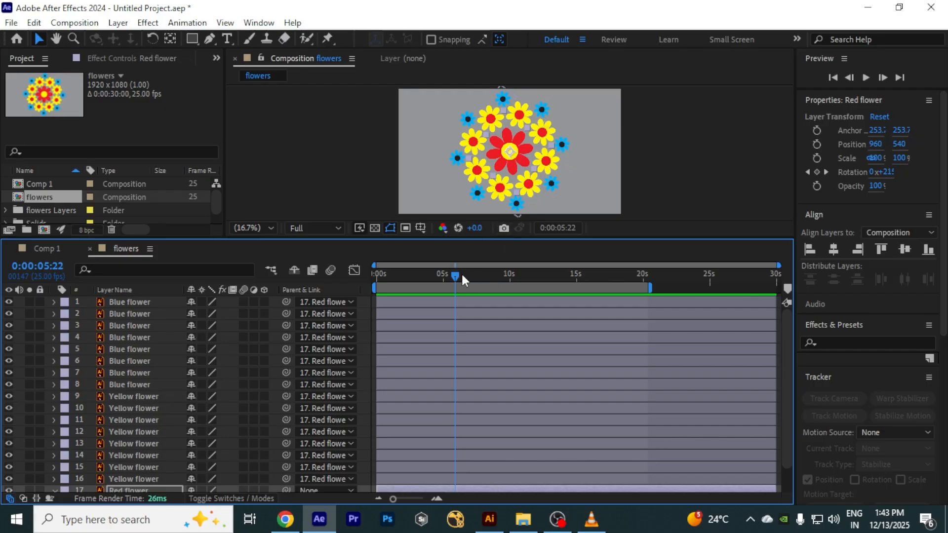
drag(459, 275, 329, 289)
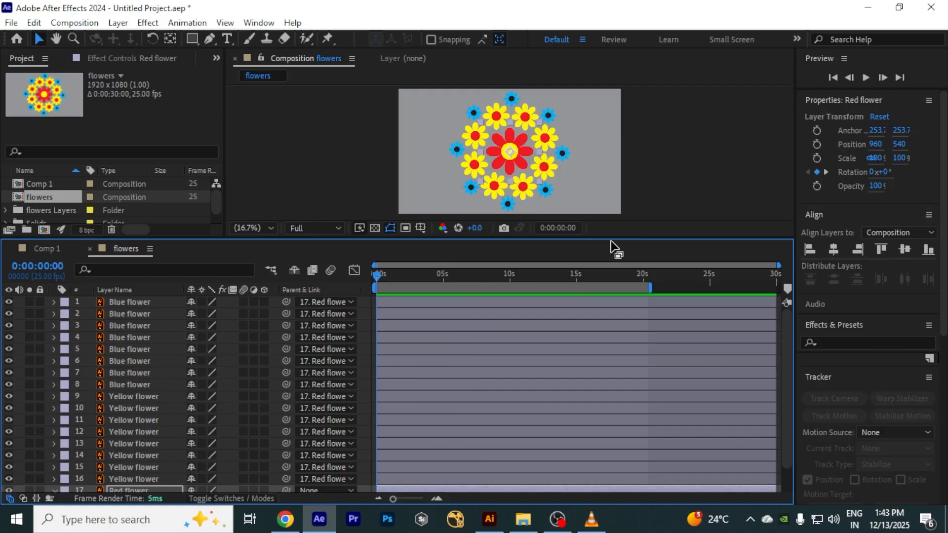
drag(612, 247, 612, 205)
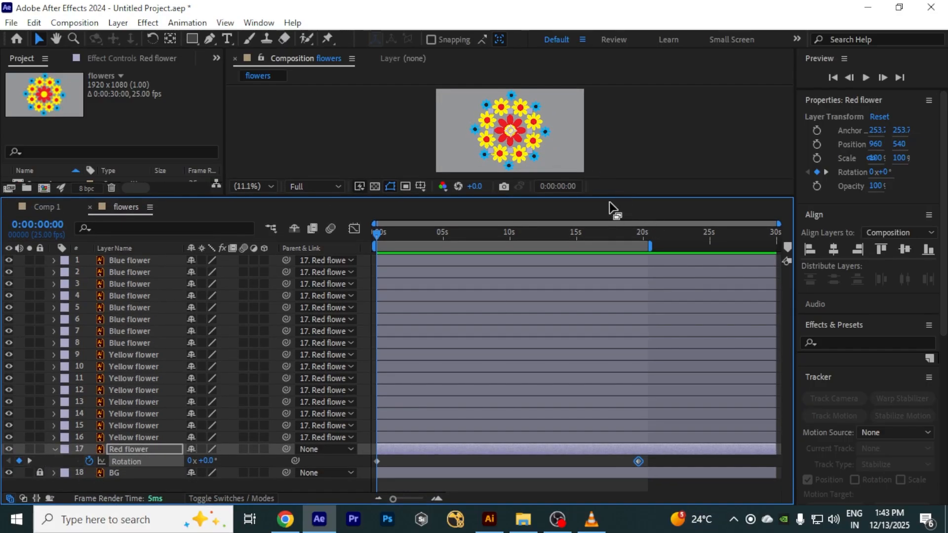
drag(608, 197, 610, 284)
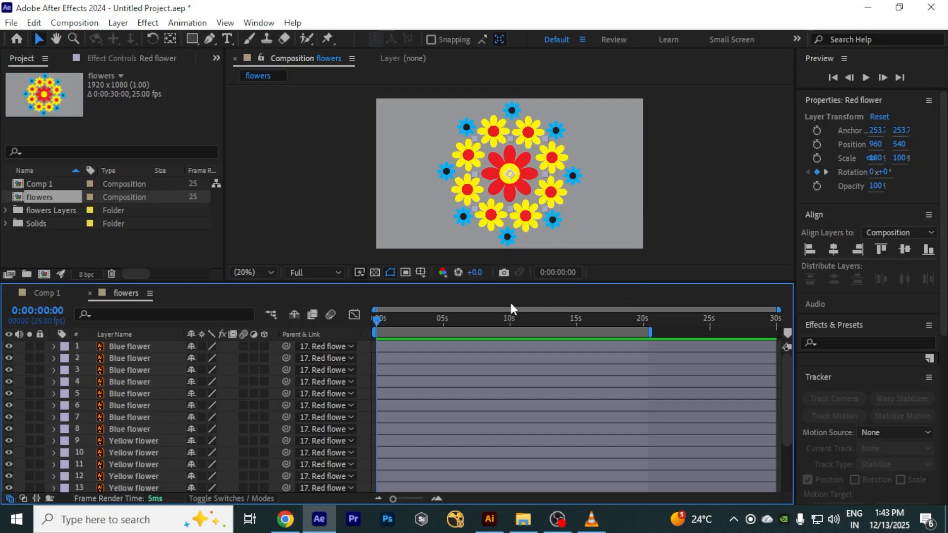
drag(590, 281, 611, 229)
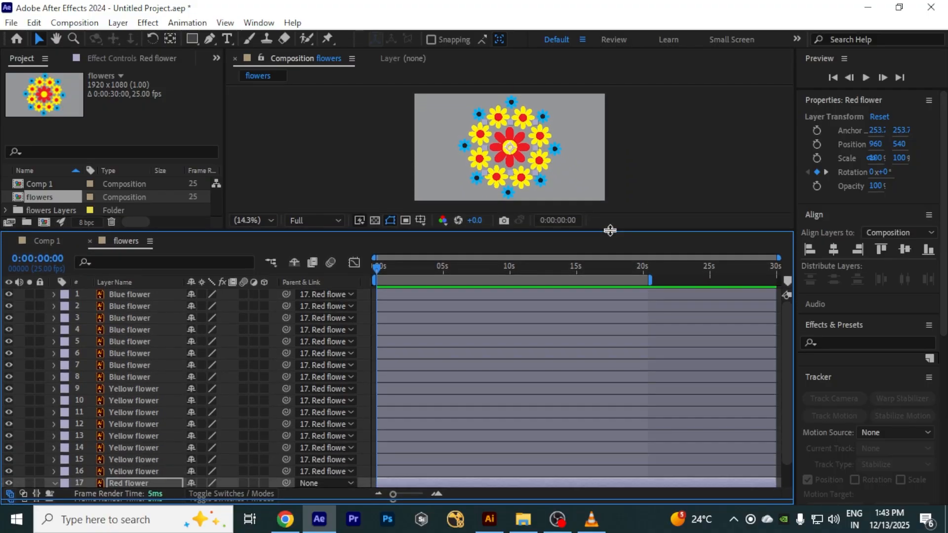
Step: Select the eight Yellow flower layers and set rotation keyframes for them at the composition start
click(150, 392)
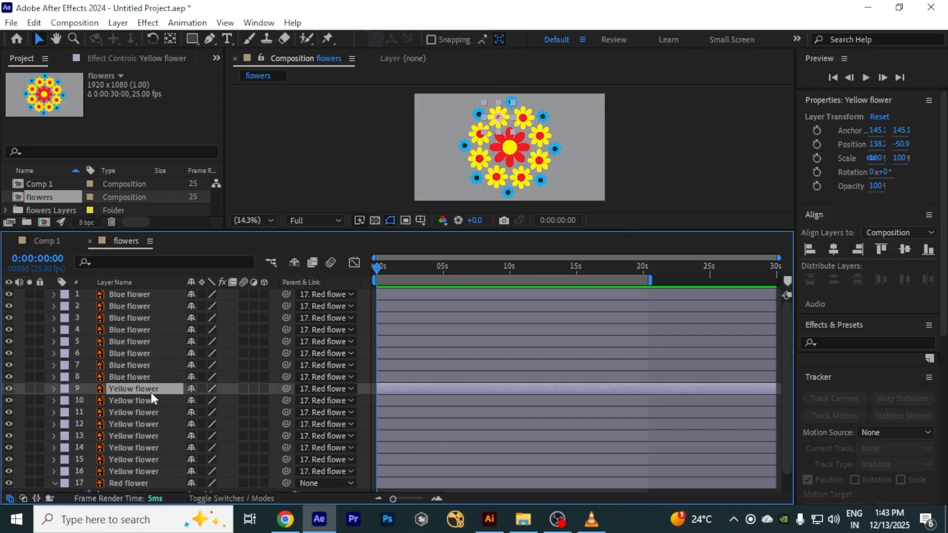
shift+click(134, 472)
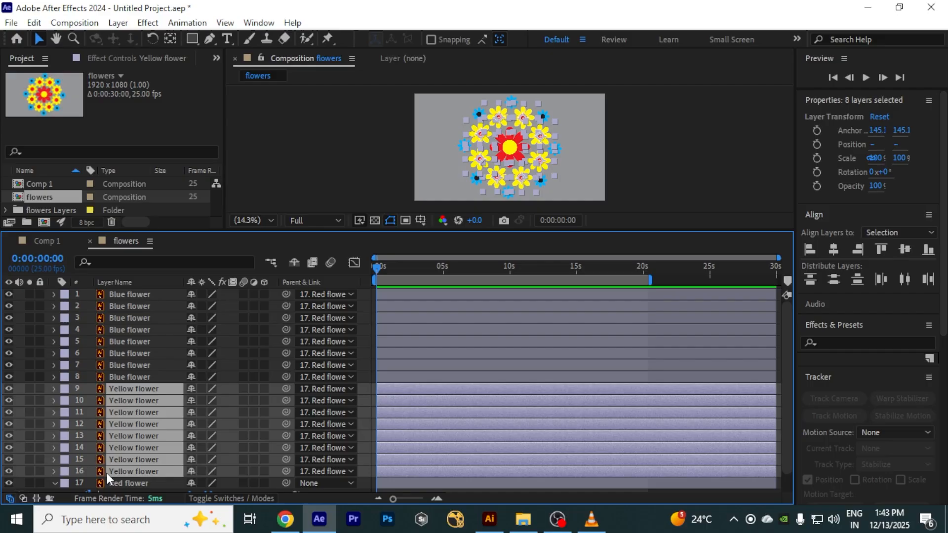
key(r)
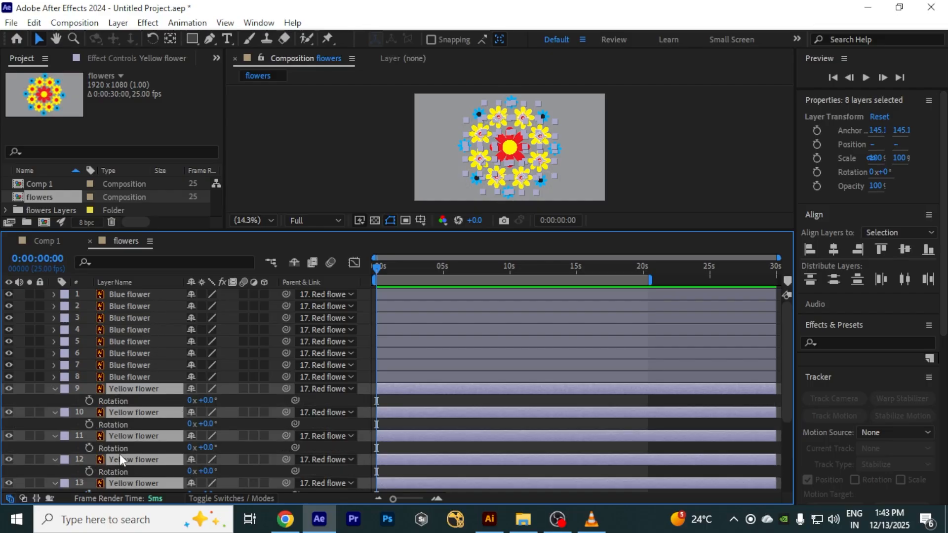
click(89, 400)
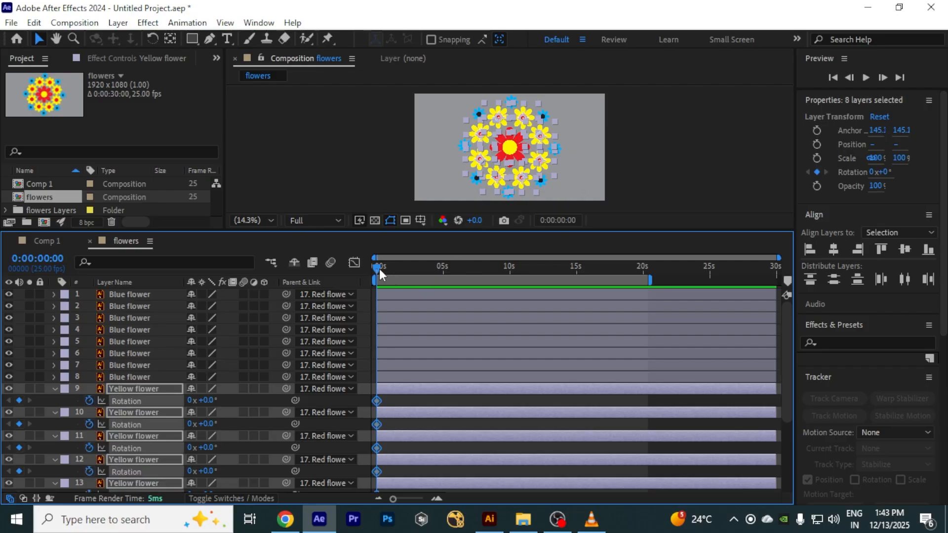
Step: Jump to the Red flower's end rotation keyframe and set the yellow flowers' rotation to -3 revolutions there
drag(380, 274, 622, 279)
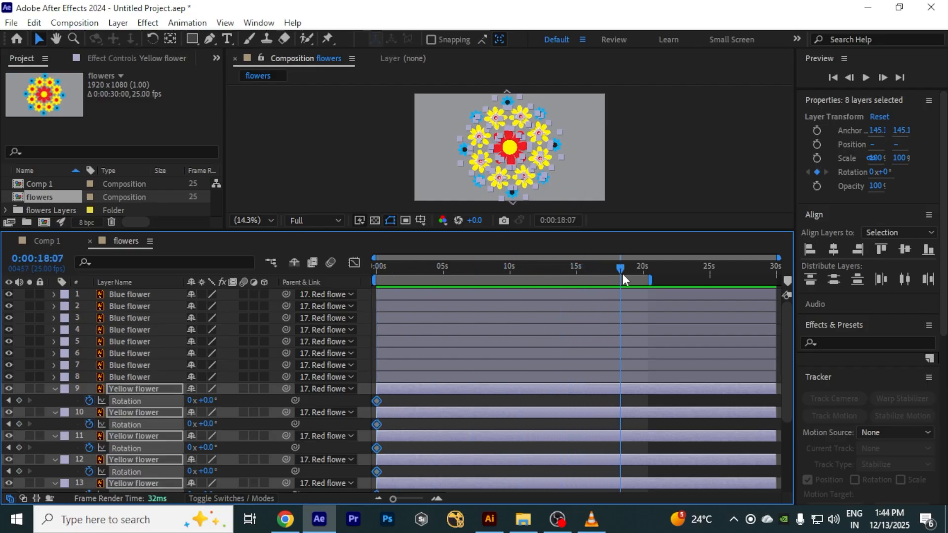
key(space)
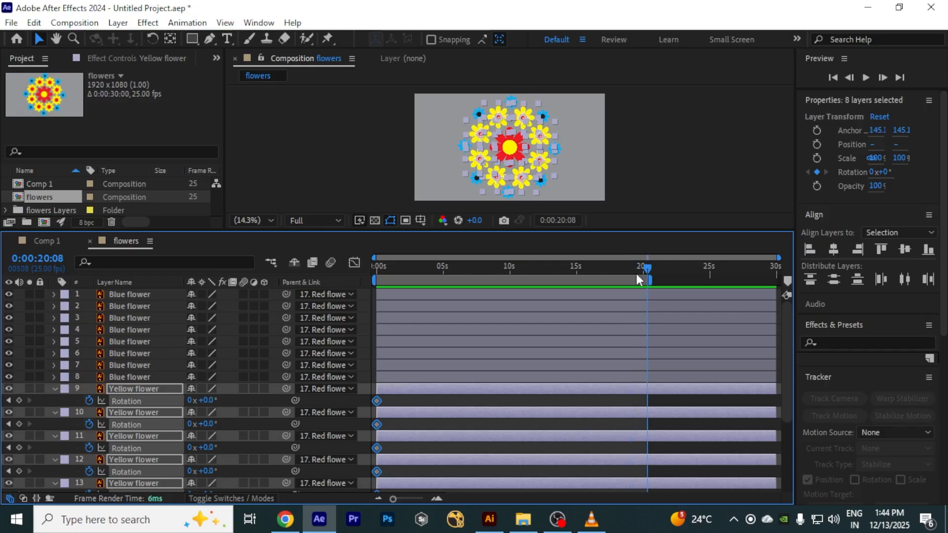
drag(600, 229, 603, 99)
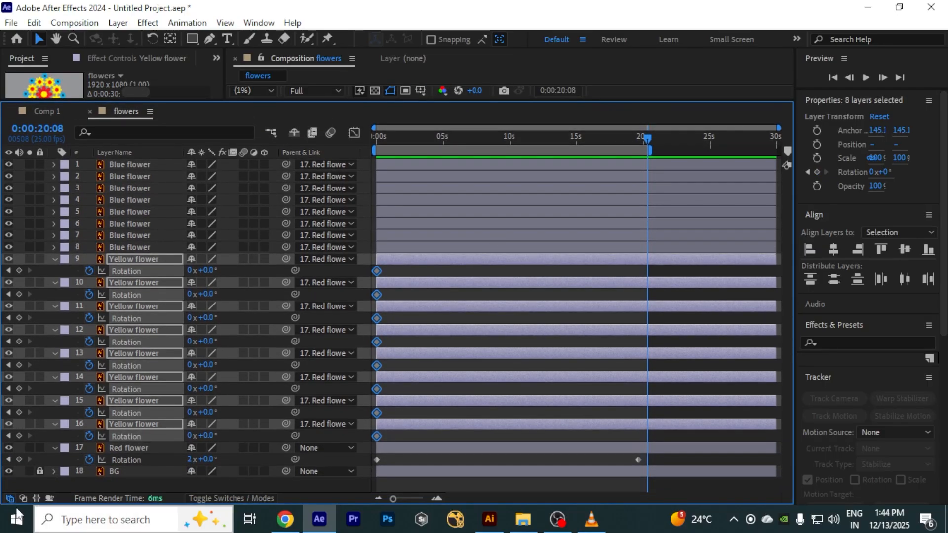
click(8, 461)
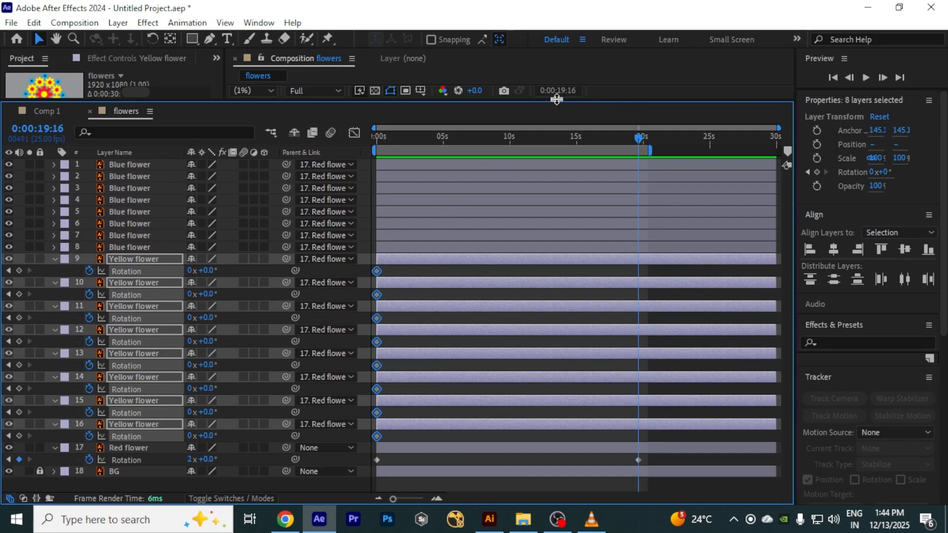
drag(557, 99, 546, 259)
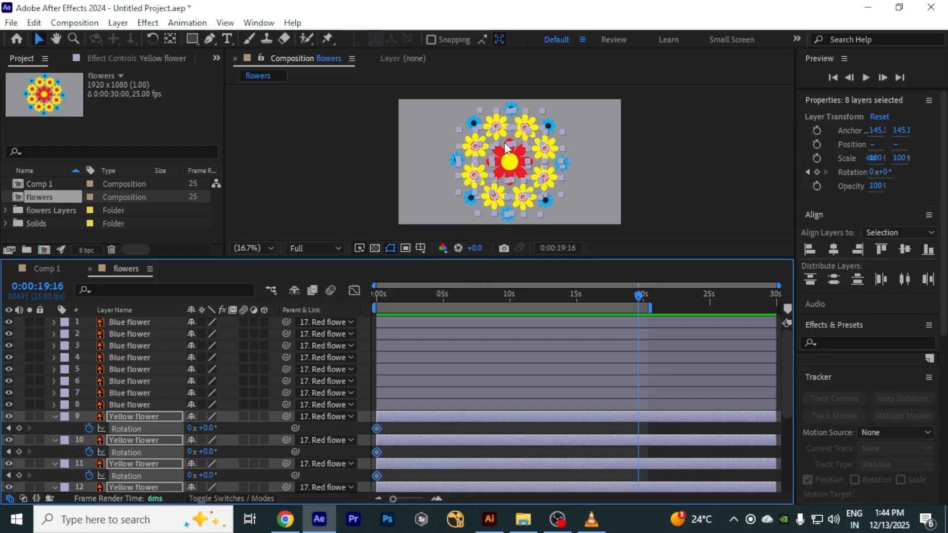
click(191, 428)
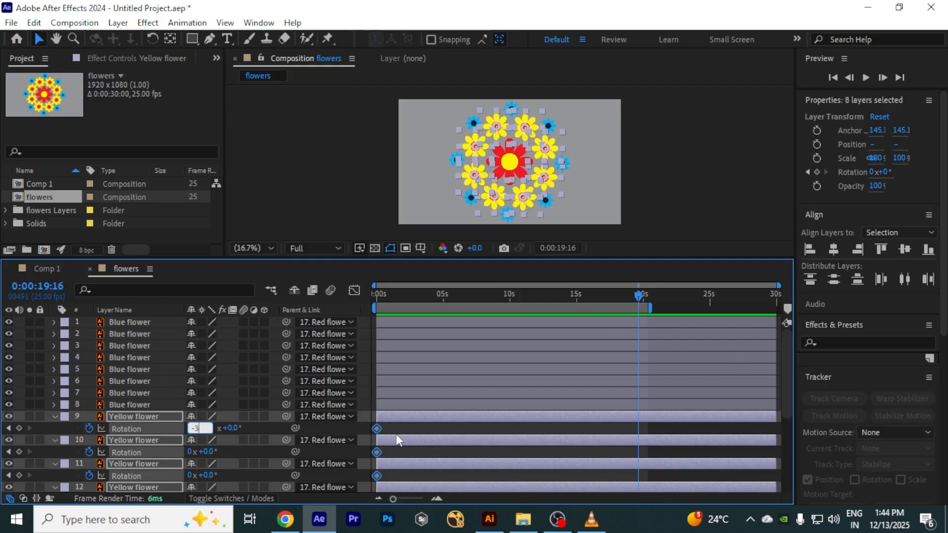
text(-3)
click(432, 431)
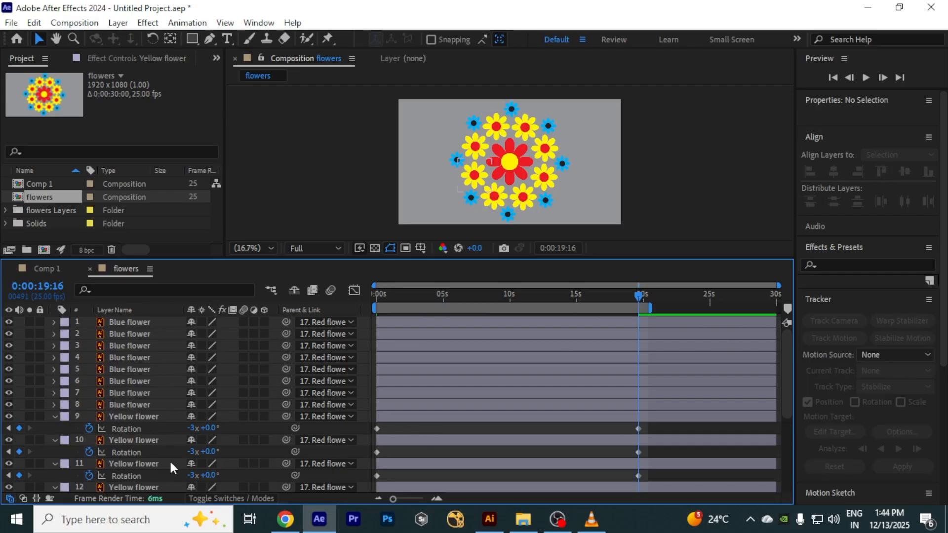
Step: Preview the counter-rotating yellow flowers from the composition start
drag(630, 299, 295, 319)
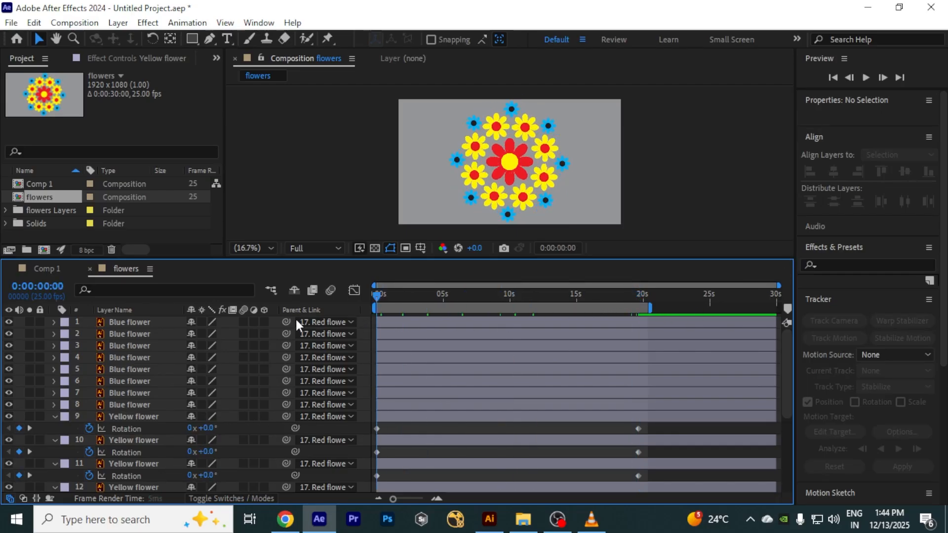
key(space)
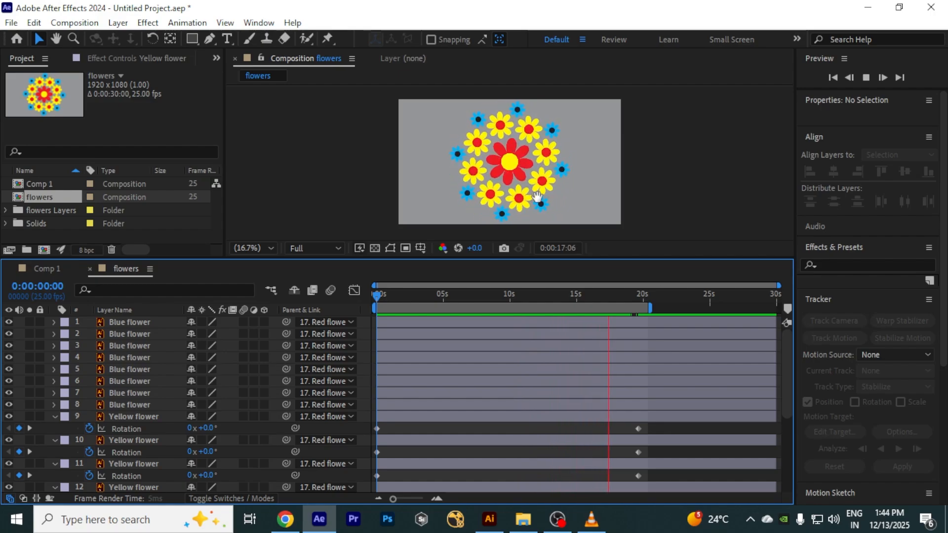
key(space)
drag(617, 294, 377, 295)
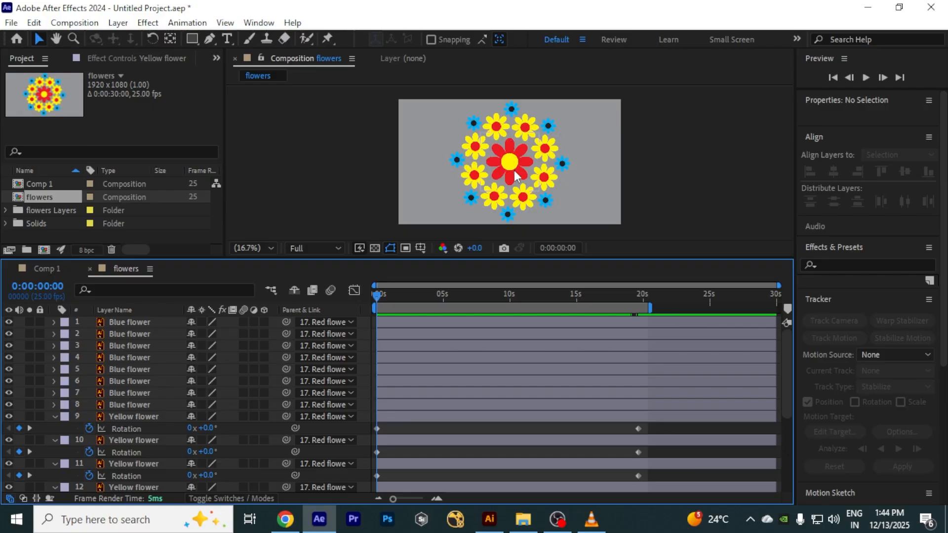
Step: Select the eight Blue flower layers and set rotation keyframes for them at the composition start
click(139, 324)
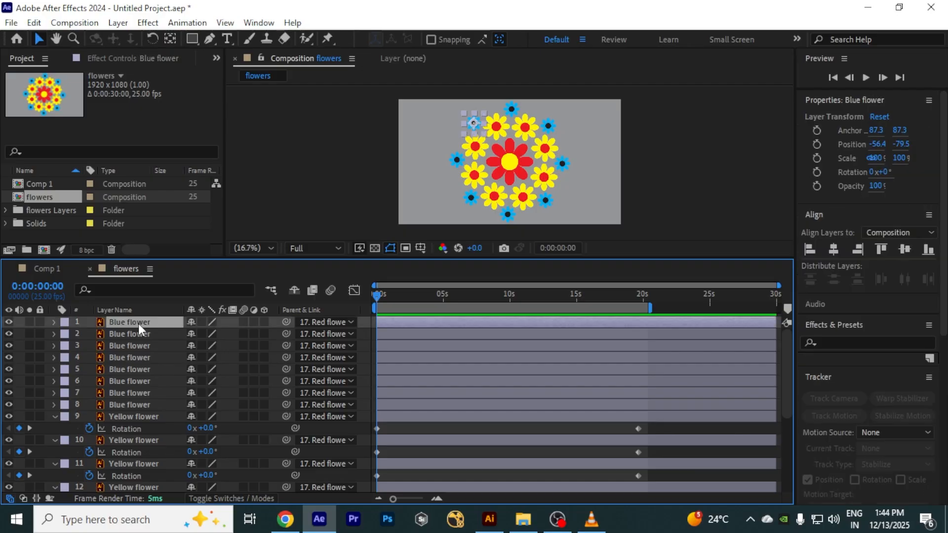
shift+click(152, 404)
key(r)
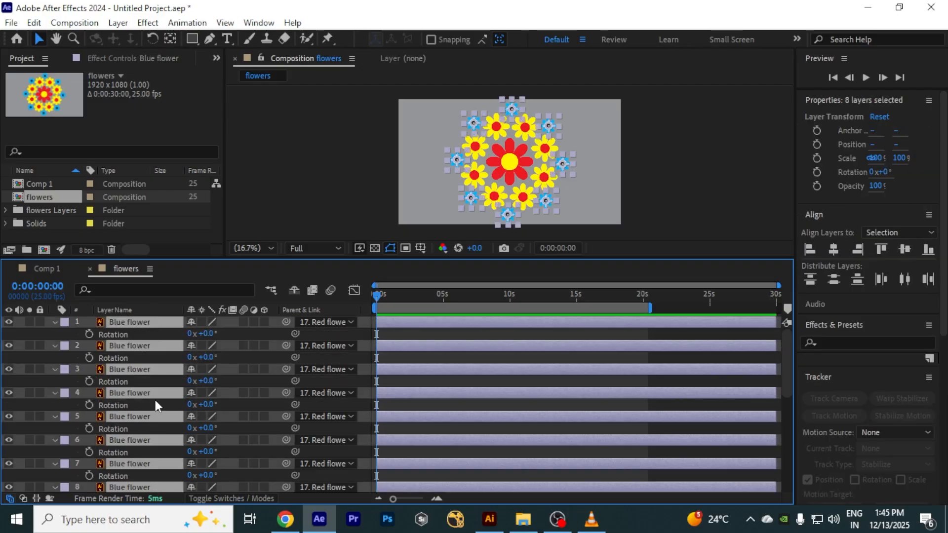
click(89, 335)
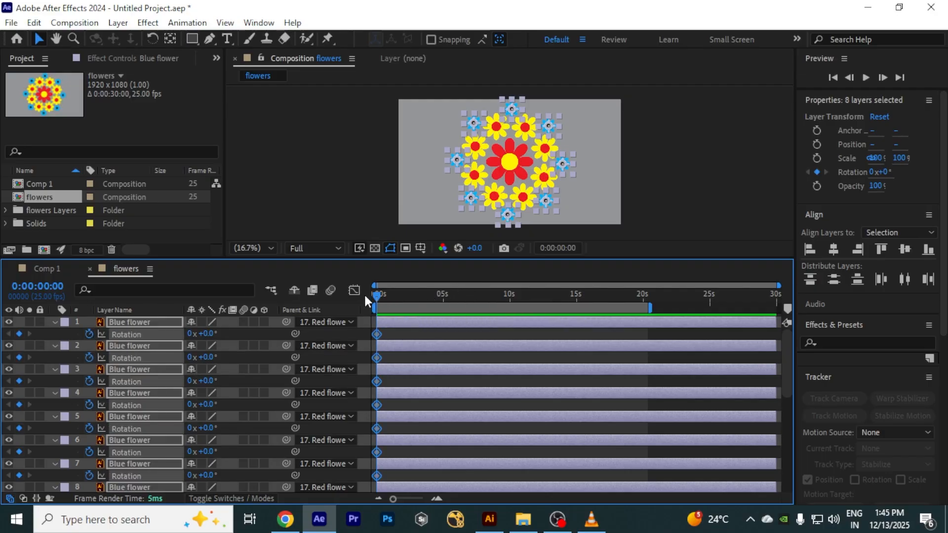
Step: Jump to the yellow flowers' end keyframe and set the blue flowers' rotation to 4 revolutions there
drag(376, 295, 474, 297)
click(583, 295)
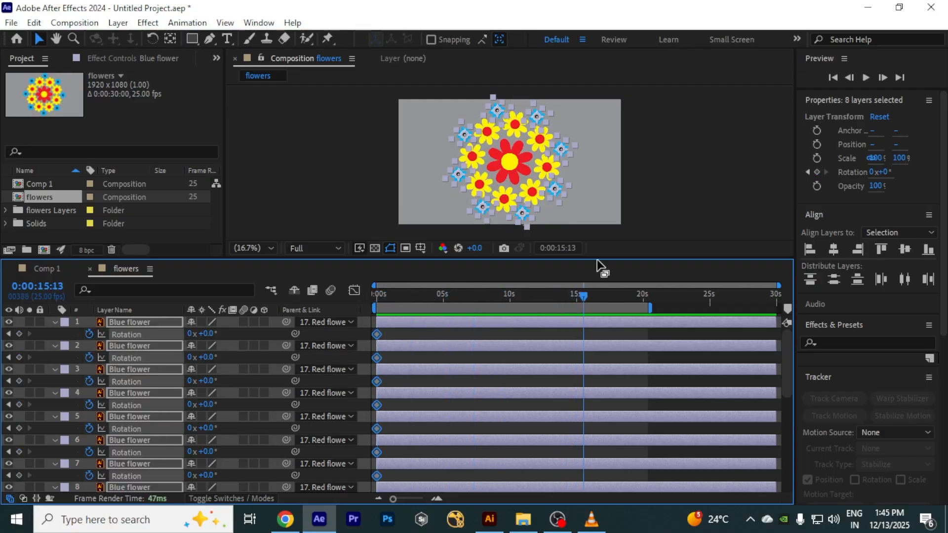
drag(596, 258, 594, 174)
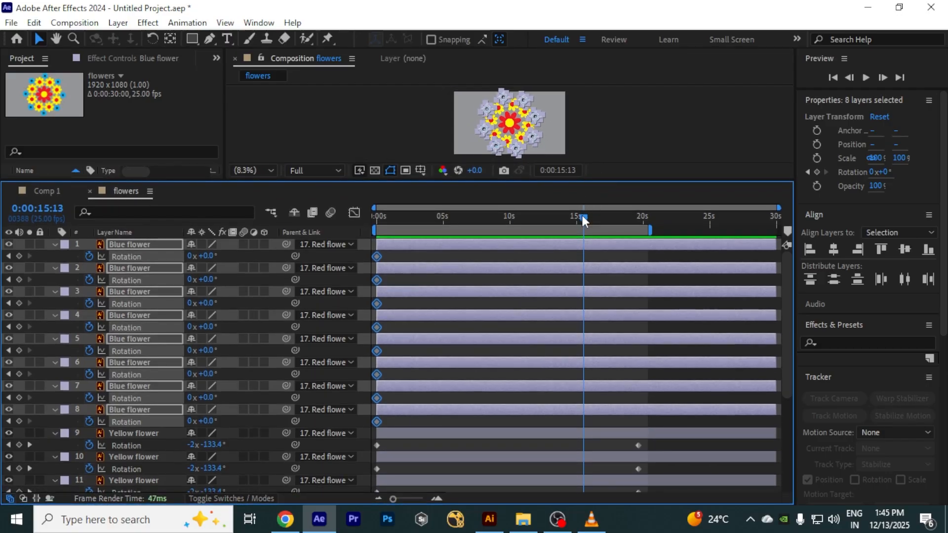
drag(584, 220, 621, 220)
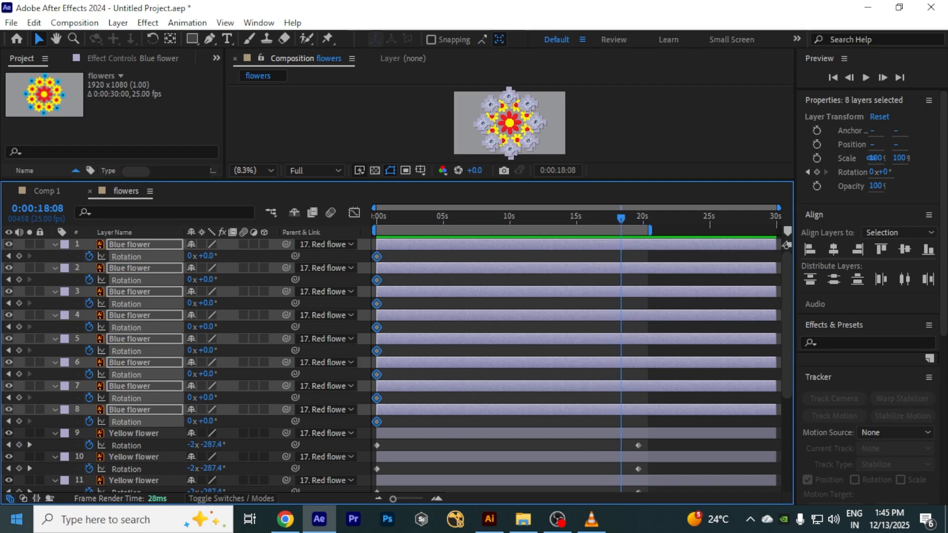
click(29, 444)
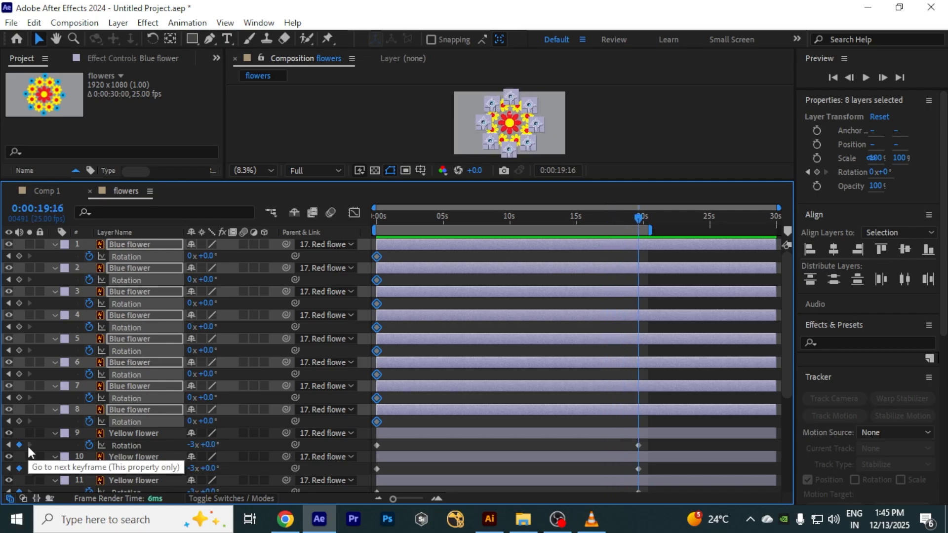
drag(640, 218, 627, 236)
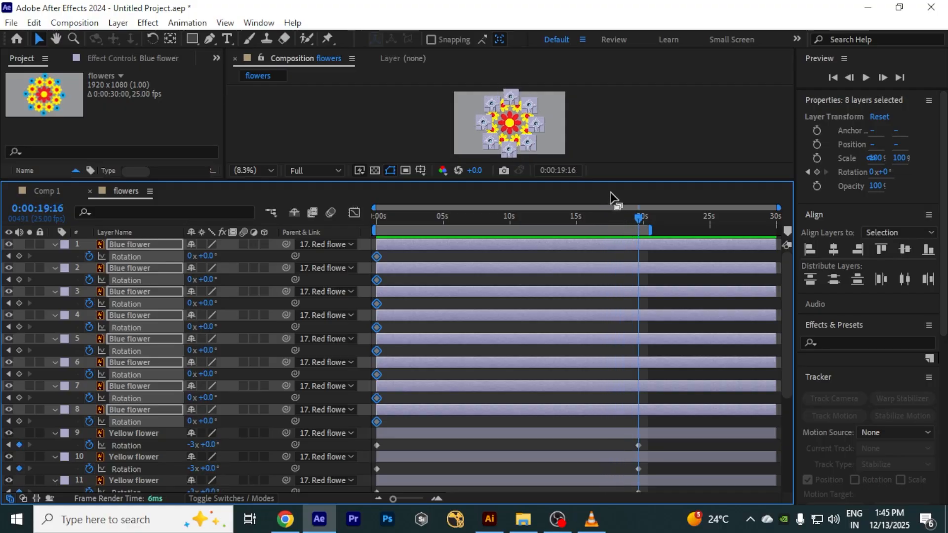
drag(612, 180, 623, 269)
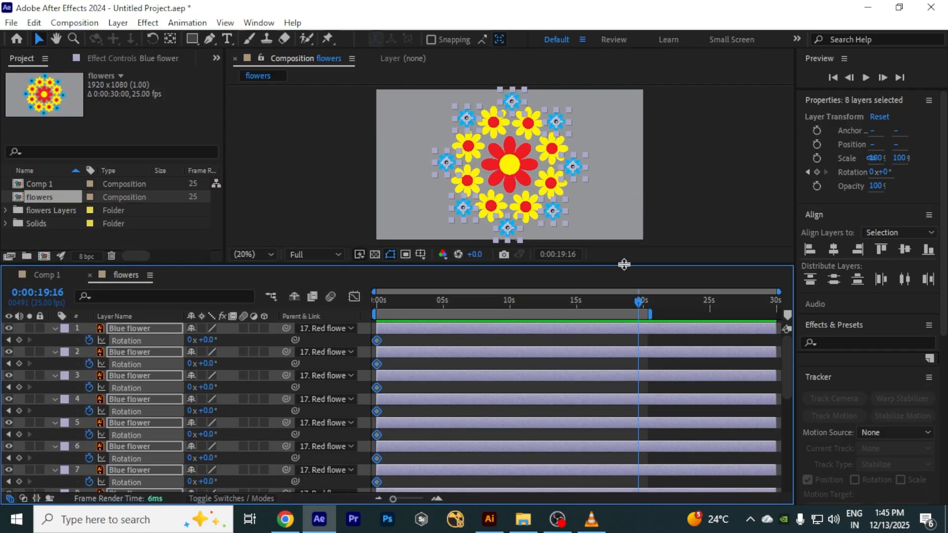
click(190, 340)
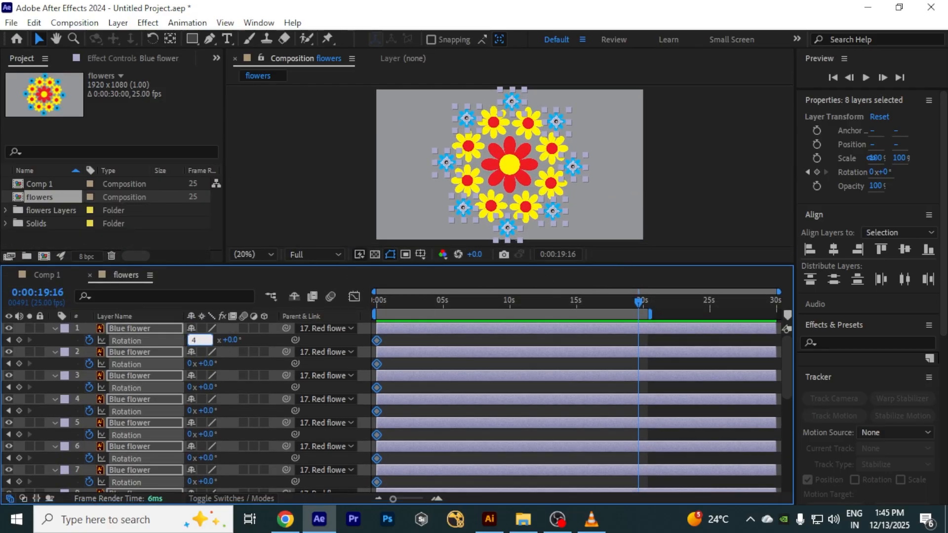
click(232, 382)
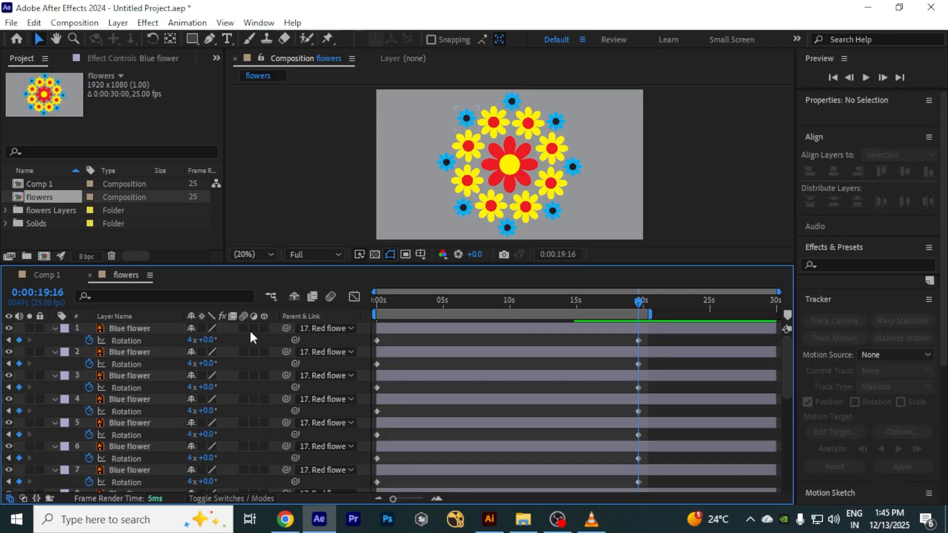
Step: Preview the complete flower animation from the start and scrub through it
drag(637, 303, 354, 296)
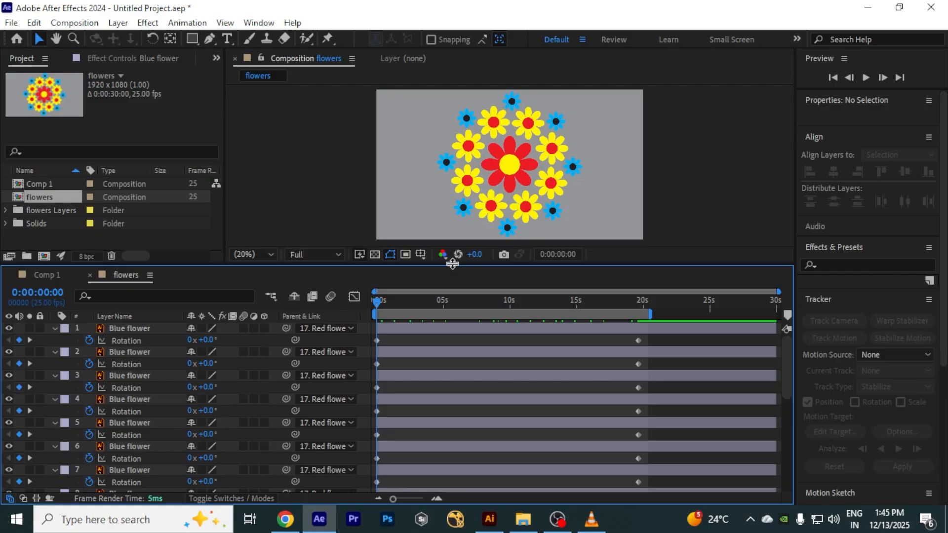
drag(450, 266, 450, 300)
key(space)
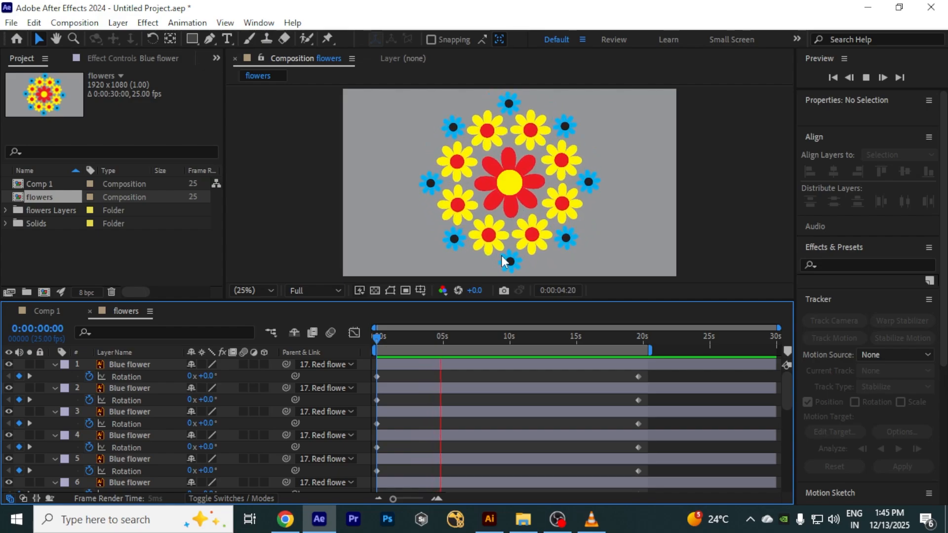
key(space)
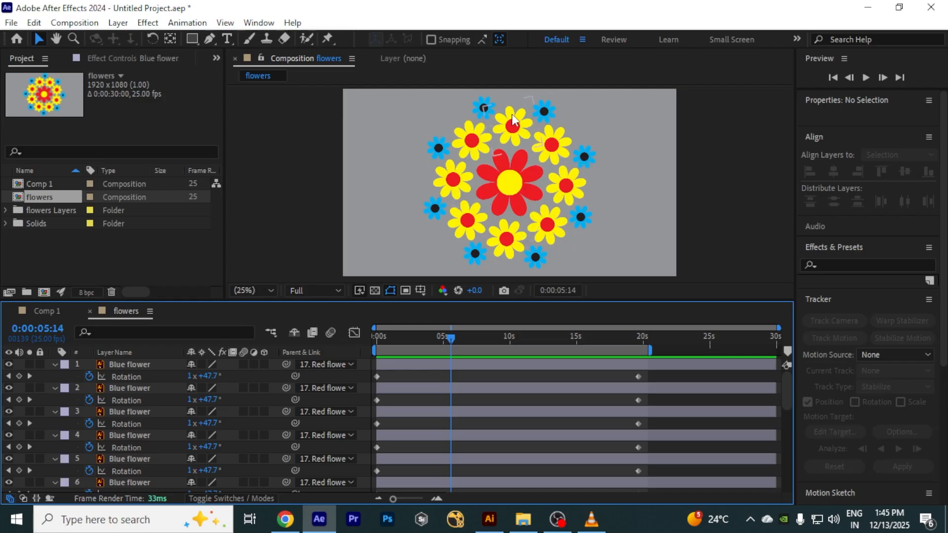
key(space)
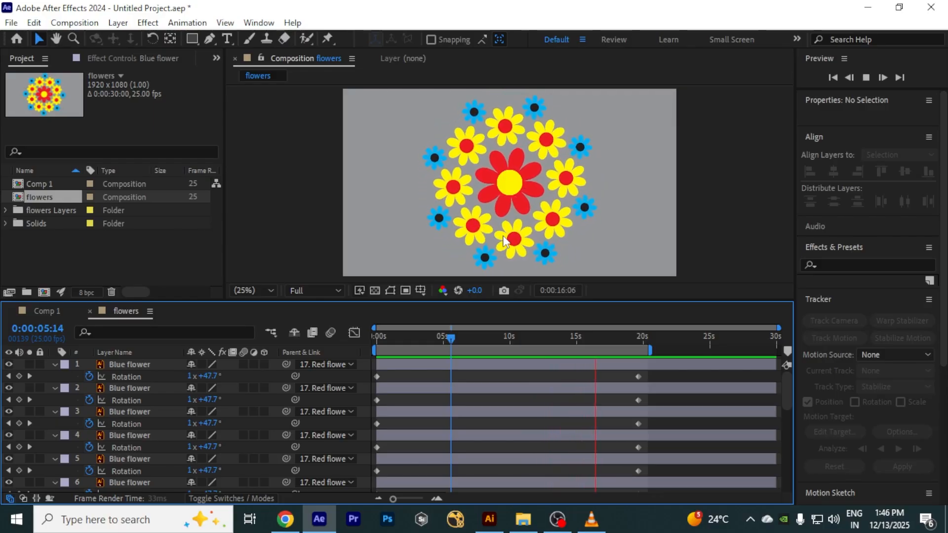
key(space)
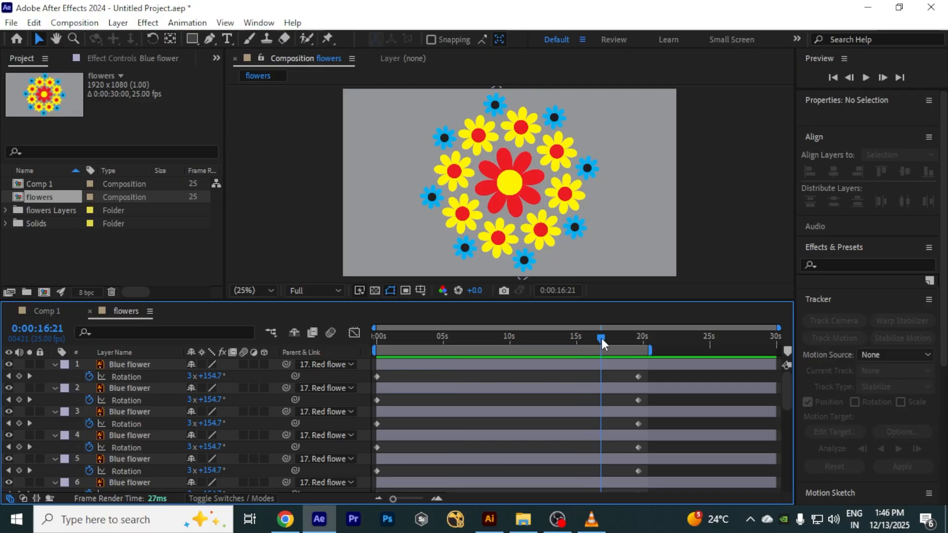
drag(601, 338, 411, 339)
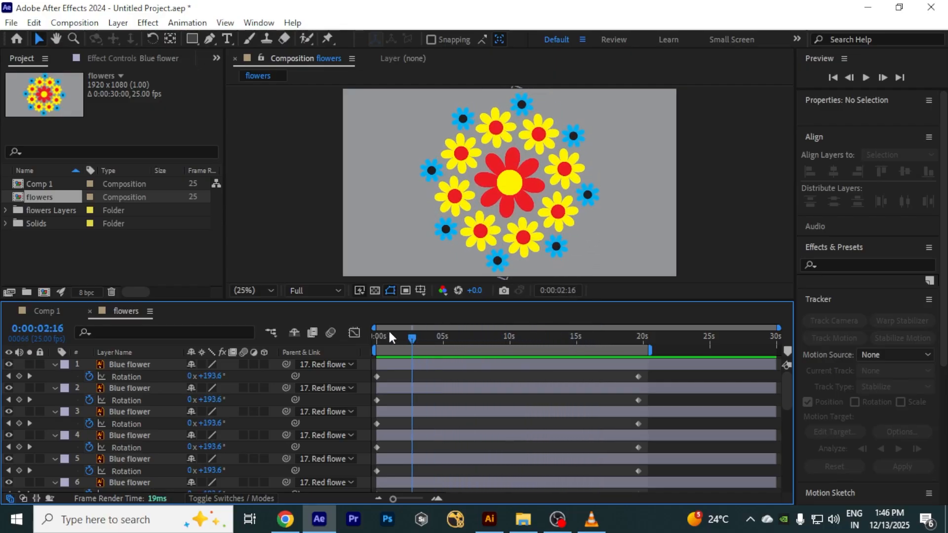